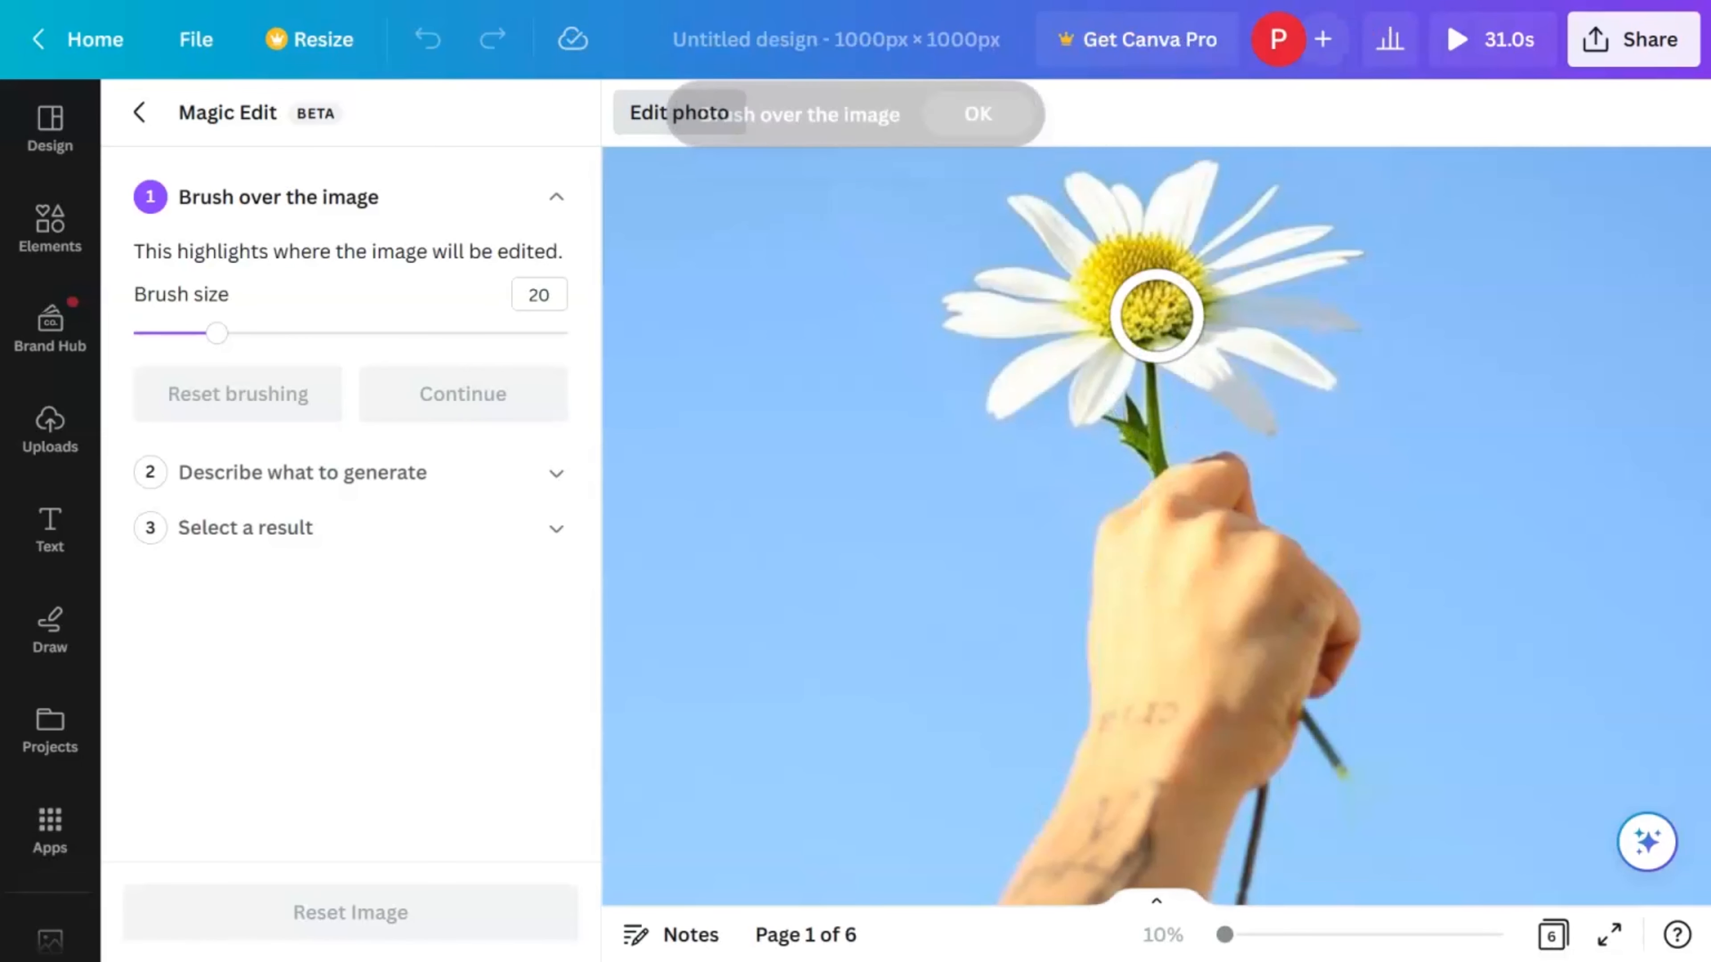
Step: Brush over the whole daisy head and its small leaf in Magic Edit with brush size 20
{"action": "left_click", "coordinate": [1143, 280]}
{"action": "mouse_move", "coordinate": [1143, 281]}
{"action": "left_mouse_down"}
{"action": "mouse_move", "coordinate": [1054, 371]}
{"action": "mouse_move", "coordinate": [1018, 372]}
{"action": "mouse_move", "coordinate": [1023, 390]}
{"action": "mouse_move", "coordinate": [1168, 370]}
{"action": "mouse_move", "coordinate": [1275, 405]}
{"action": "mouse_move", "coordinate": [1314, 325]}
{"action": "mouse_move", "coordinate": [1195, 295]}
{"action": "mouse_move", "coordinate": [1344, 260]}
{"action": "mouse_move", "coordinate": [1168, 229]}
{"action": "mouse_move", "coordinate": [1221, 211]}
{"action": "mouse_move", "coordinate": [1196, 191]}
{"action": "mouse_move", "coordinate": [1034, 214]}
{"action": "mouse_move", "coordinate": [1100, 271]}
{"action": "mouse_move", "coordinate": [1062, 298]}
{"action": "mouse_move", "coordinate": [947, 298]}
{"action": "mouse_move", "coordinate": [1000, 290]}
{"action": "mouse_move", "coordinate": [1175, 415]}
{"action": "left_mouse_up"}
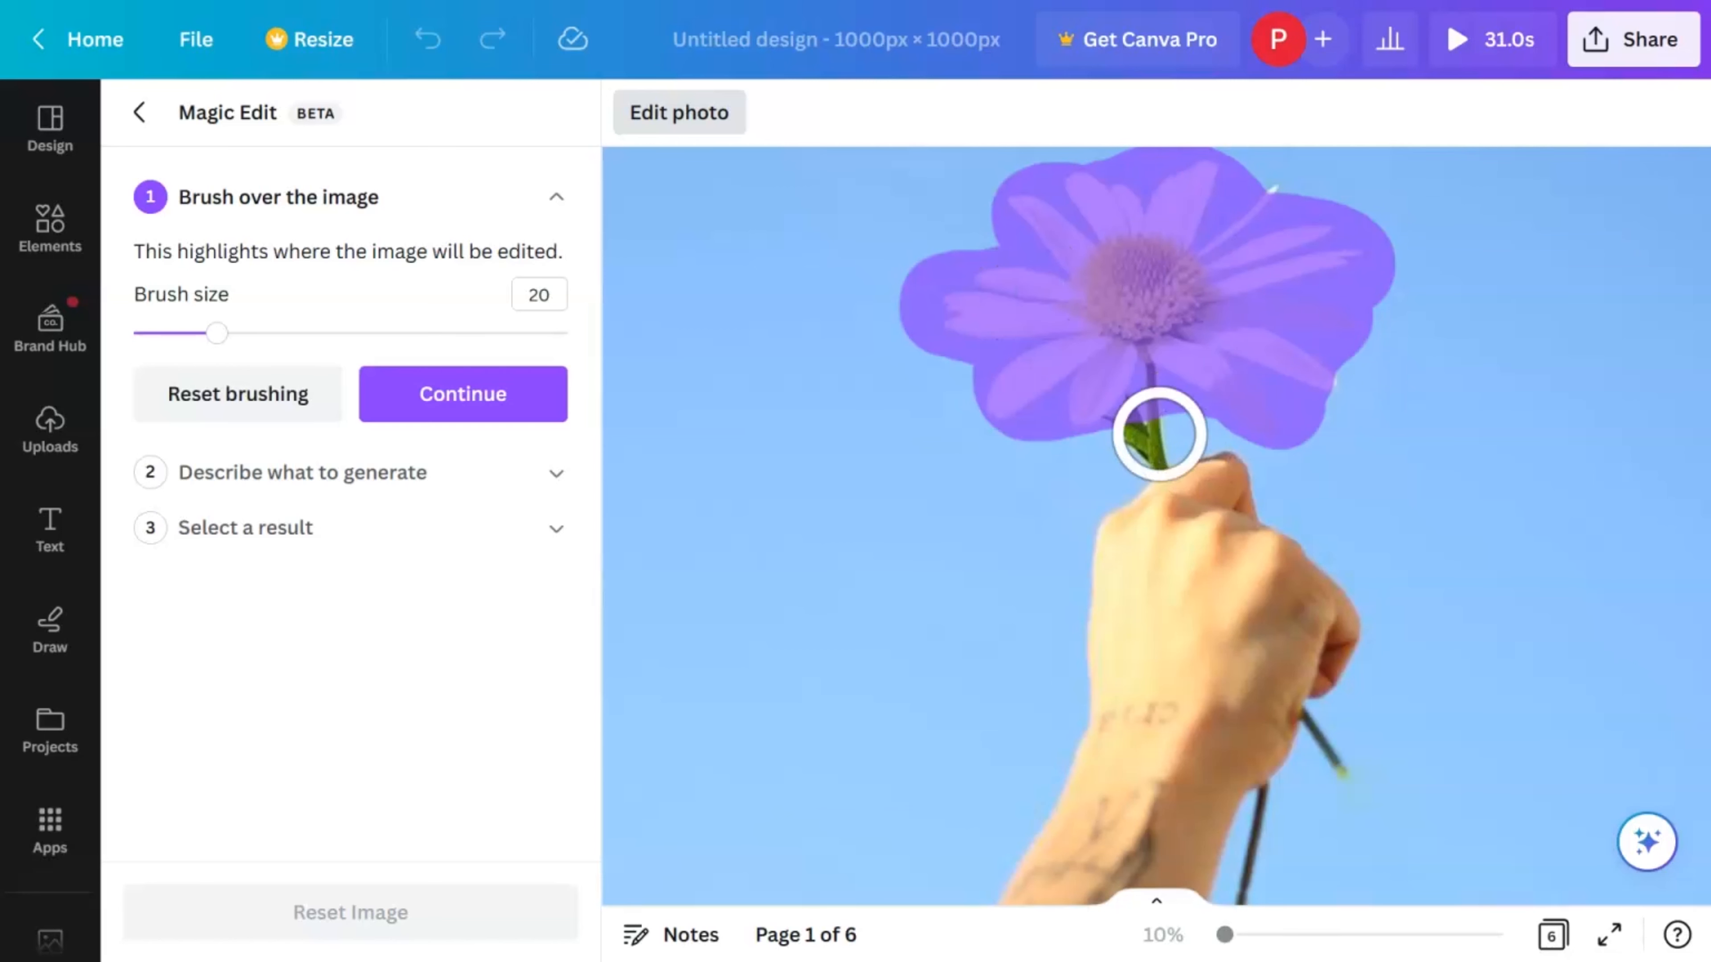
{"action": "mouse_move", "coordinate": [1138, 431]}
{"action": "left_mouse_down"}
{"action": "mouse_move", "coordinate": [1127, 405]}
{"action": "mouse_move", "coordinate": [1205, 352]}
{"action": "left_mouse_up"}
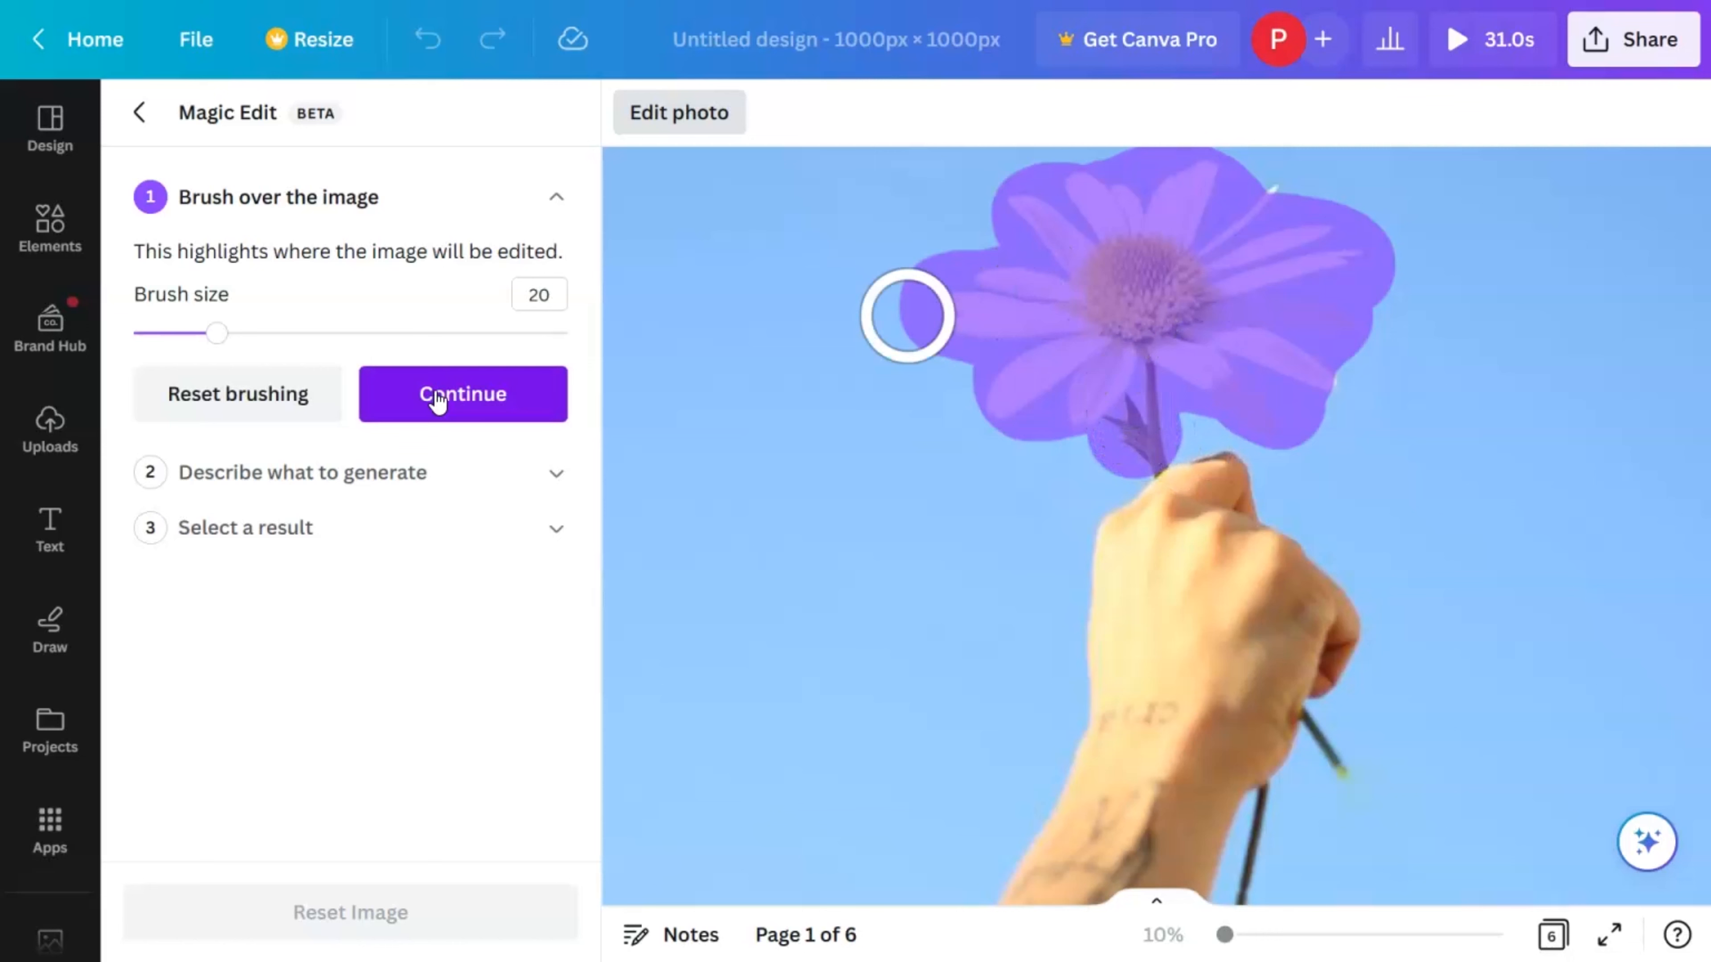
Step: Generate replacements for the brushed flower area with the prompt "Rose"
{"action": "left_click", "coordinate": [542, 394]}
{"action": "left_click", "coordinate": [401, 378]}
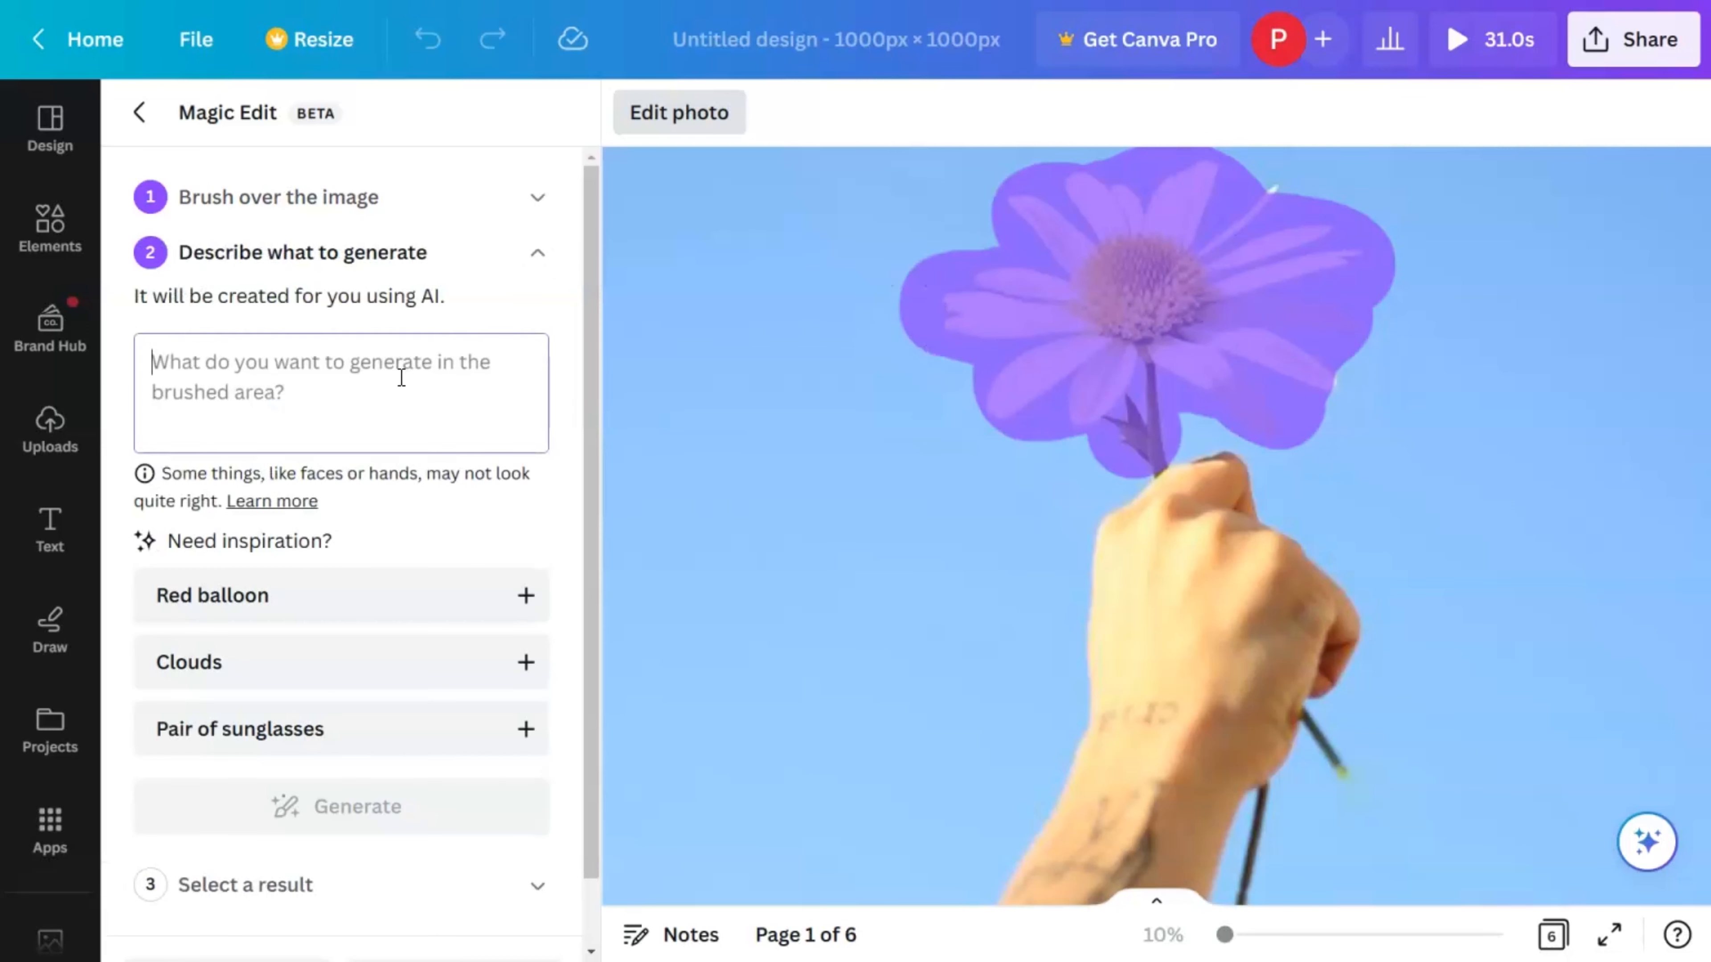
{"action": "type", "text": "Rose"}
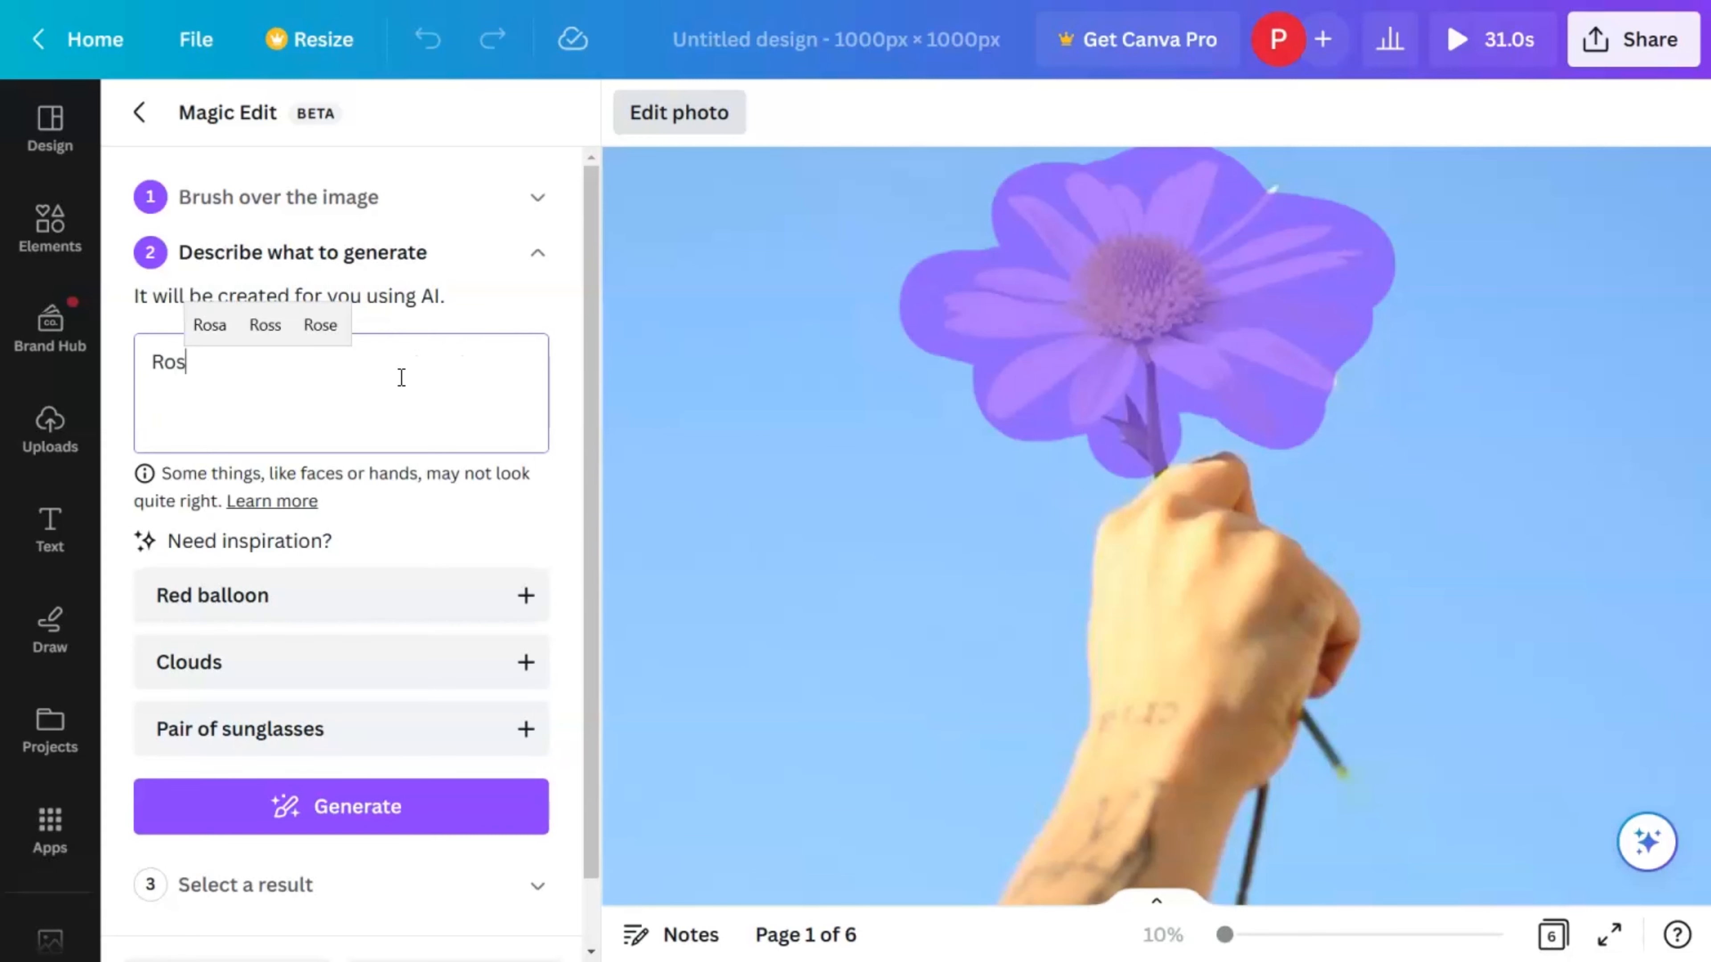
{"action": "left_click", "coordinate": [445, 821]}
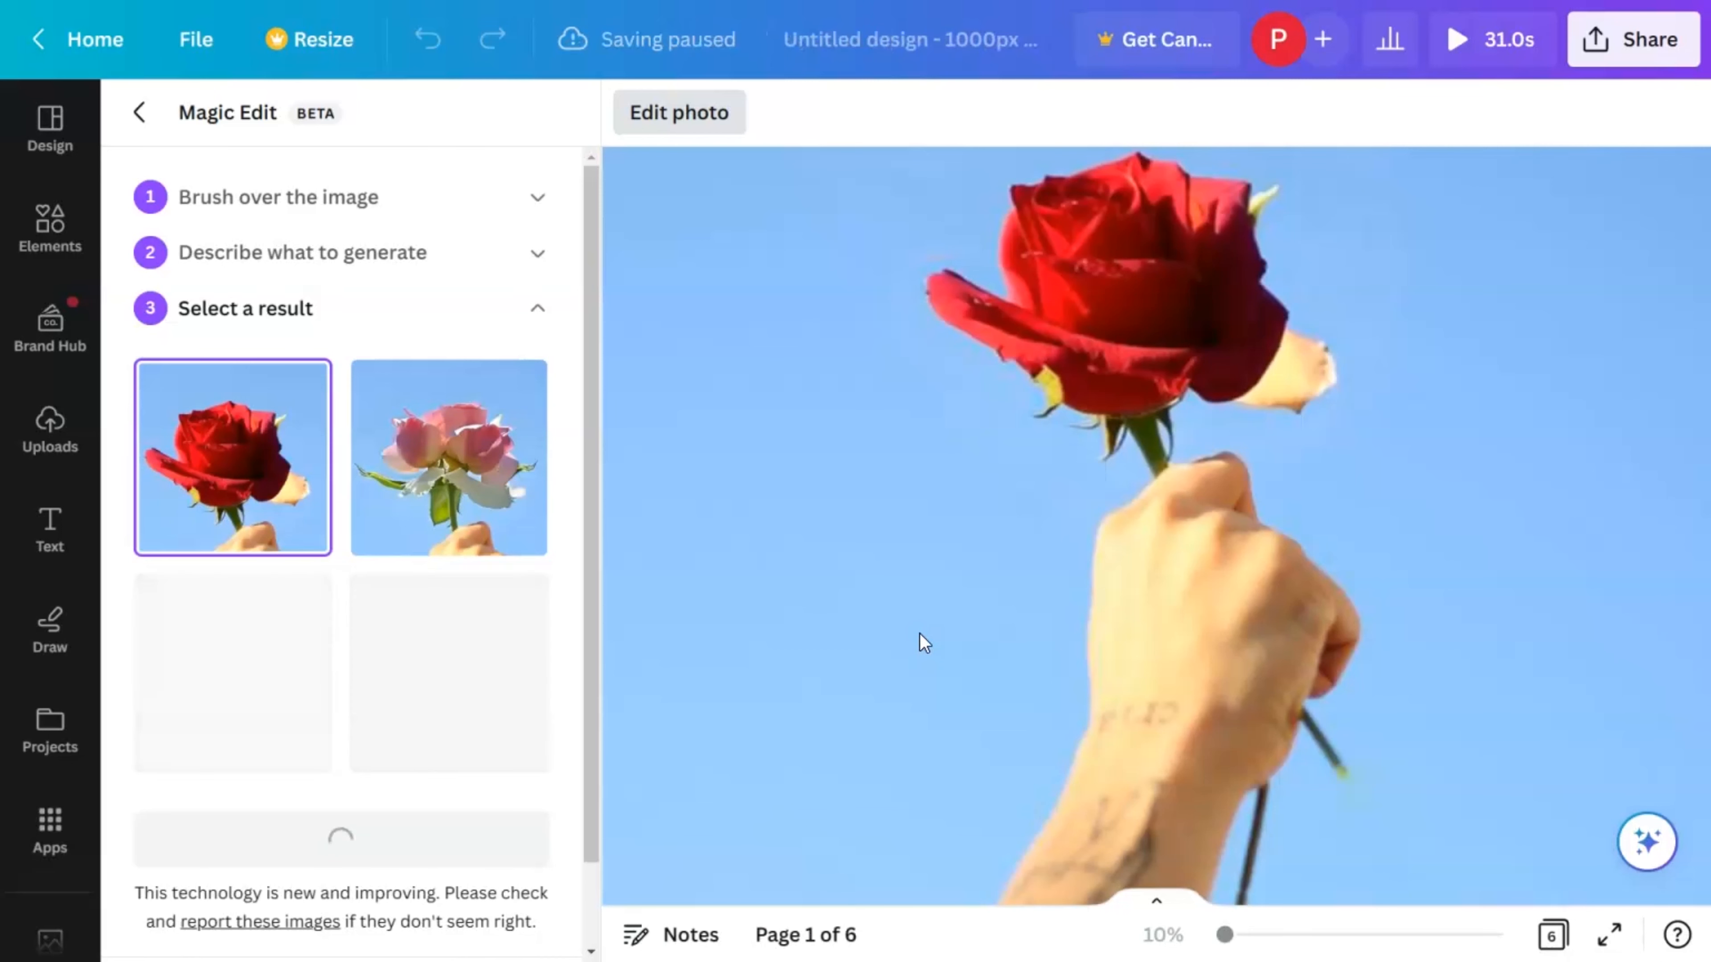
Step: Compare the generated flower results and apply the red rose to the photo
{"action": "left_click", "coordinate": [233, 677]}
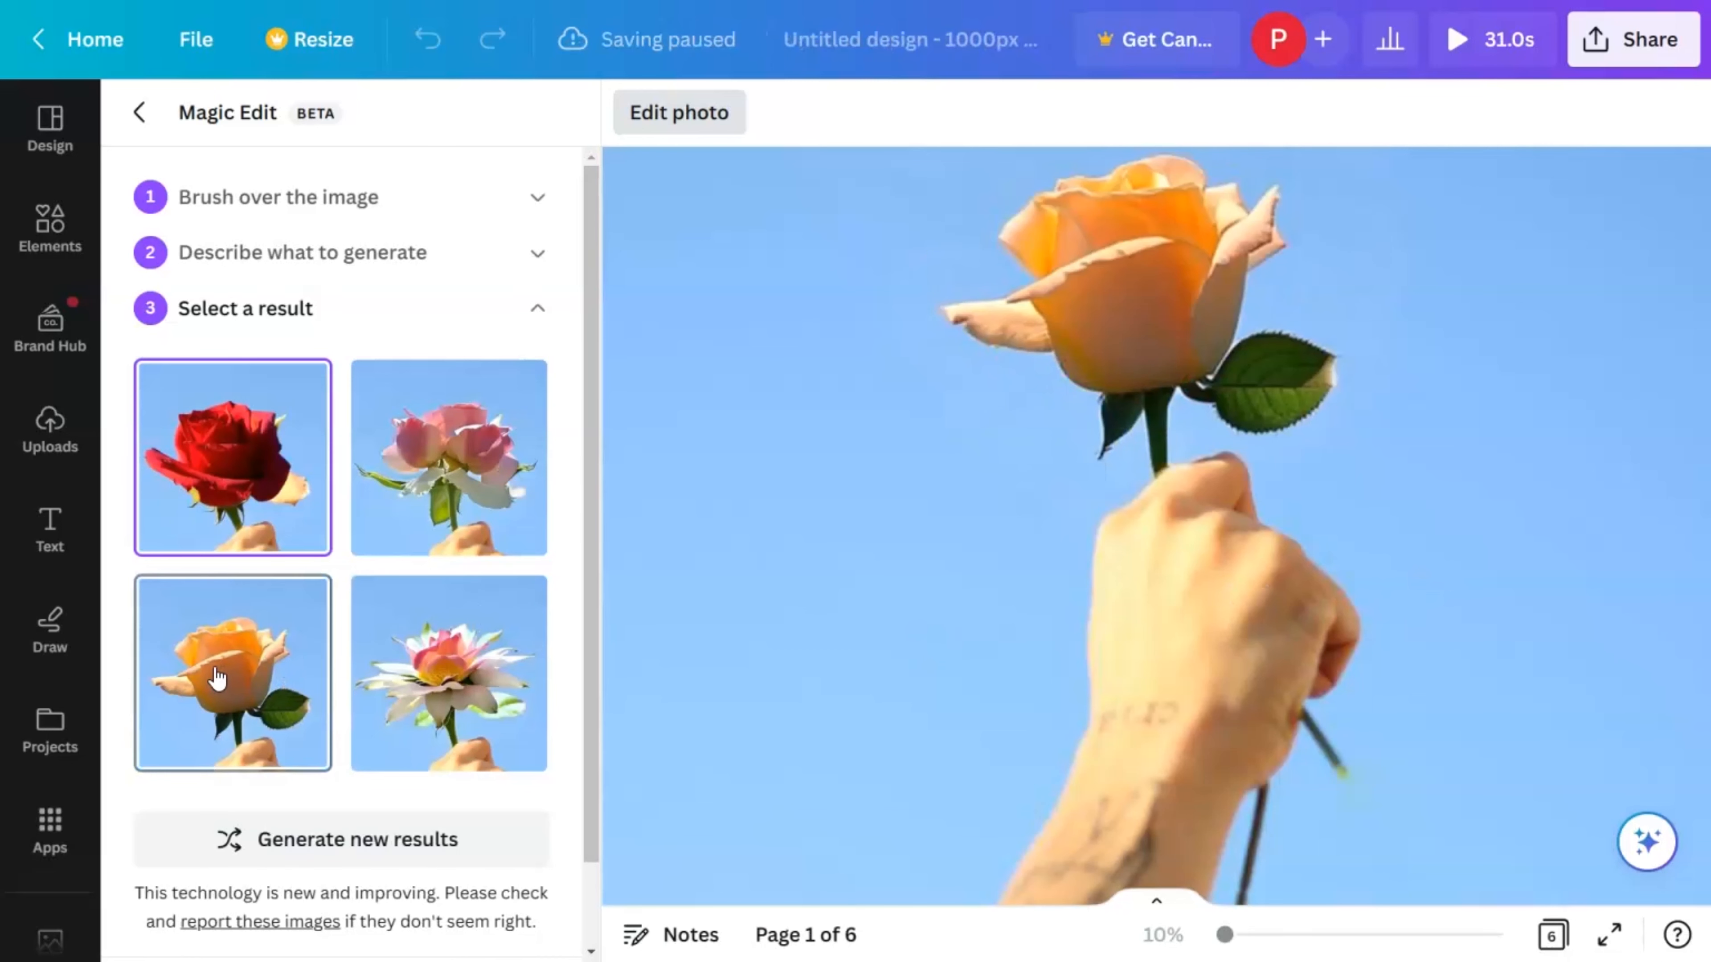
{"action": "left_click", "coordinate": [444, 681]}
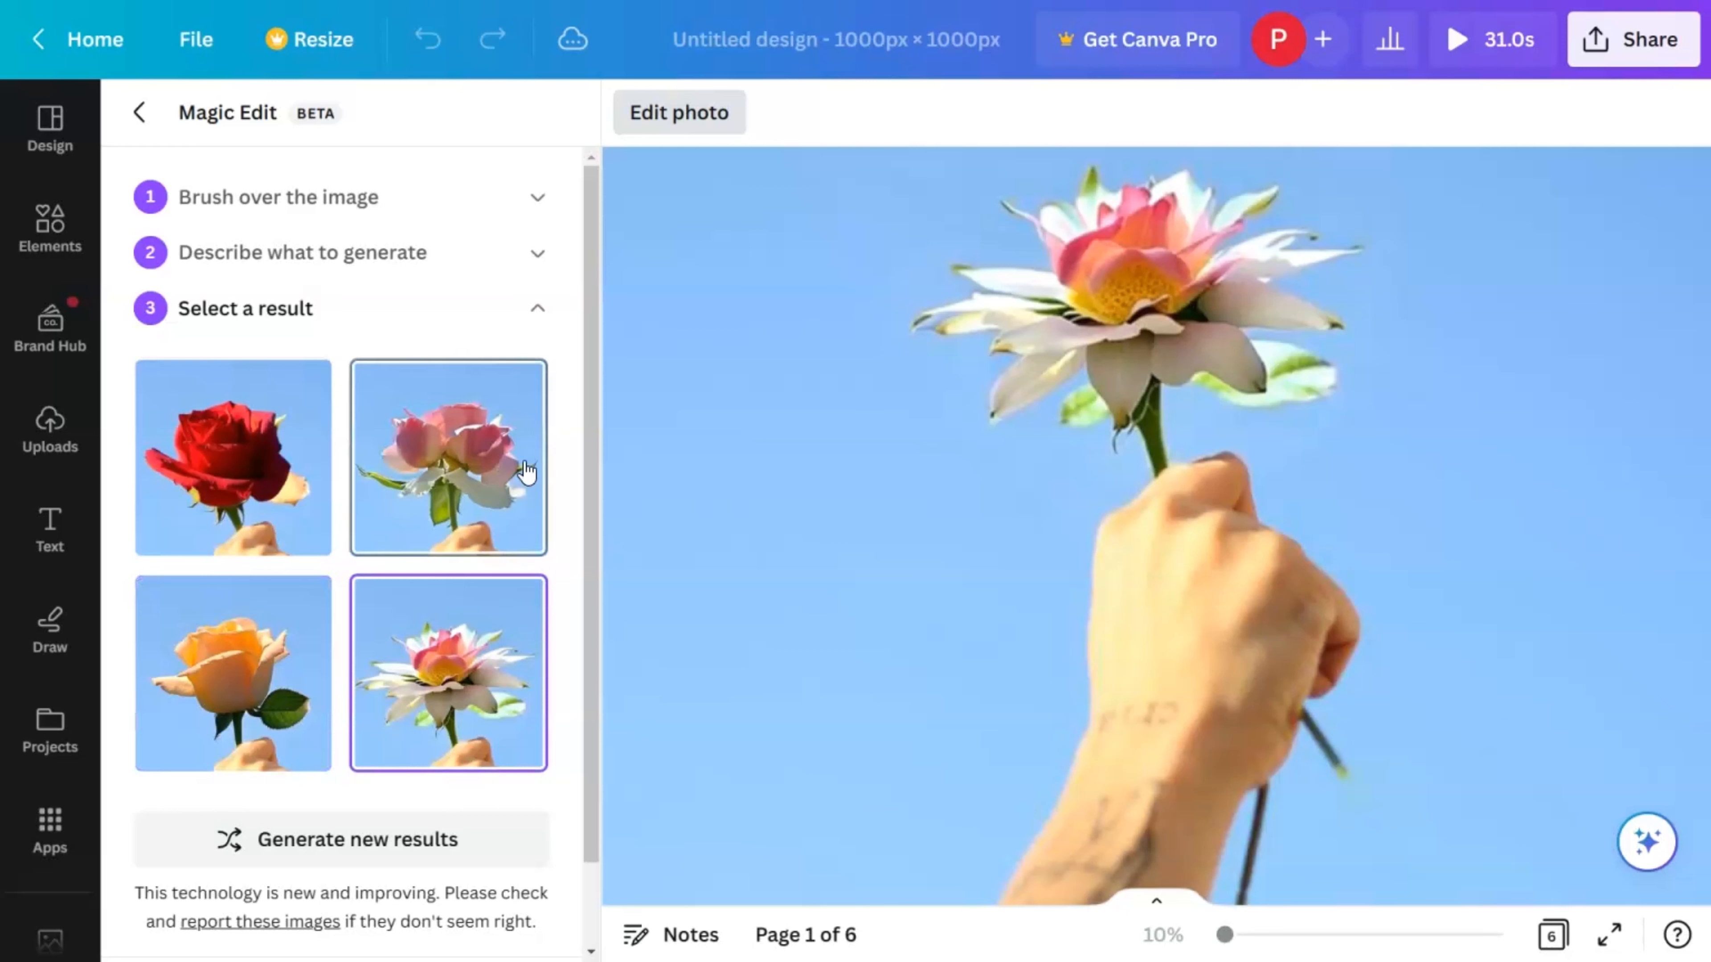
{"action": "left_click", "coordinate": [525, 472]}
{"action": "left_click", "coordinate": [259, 477]}
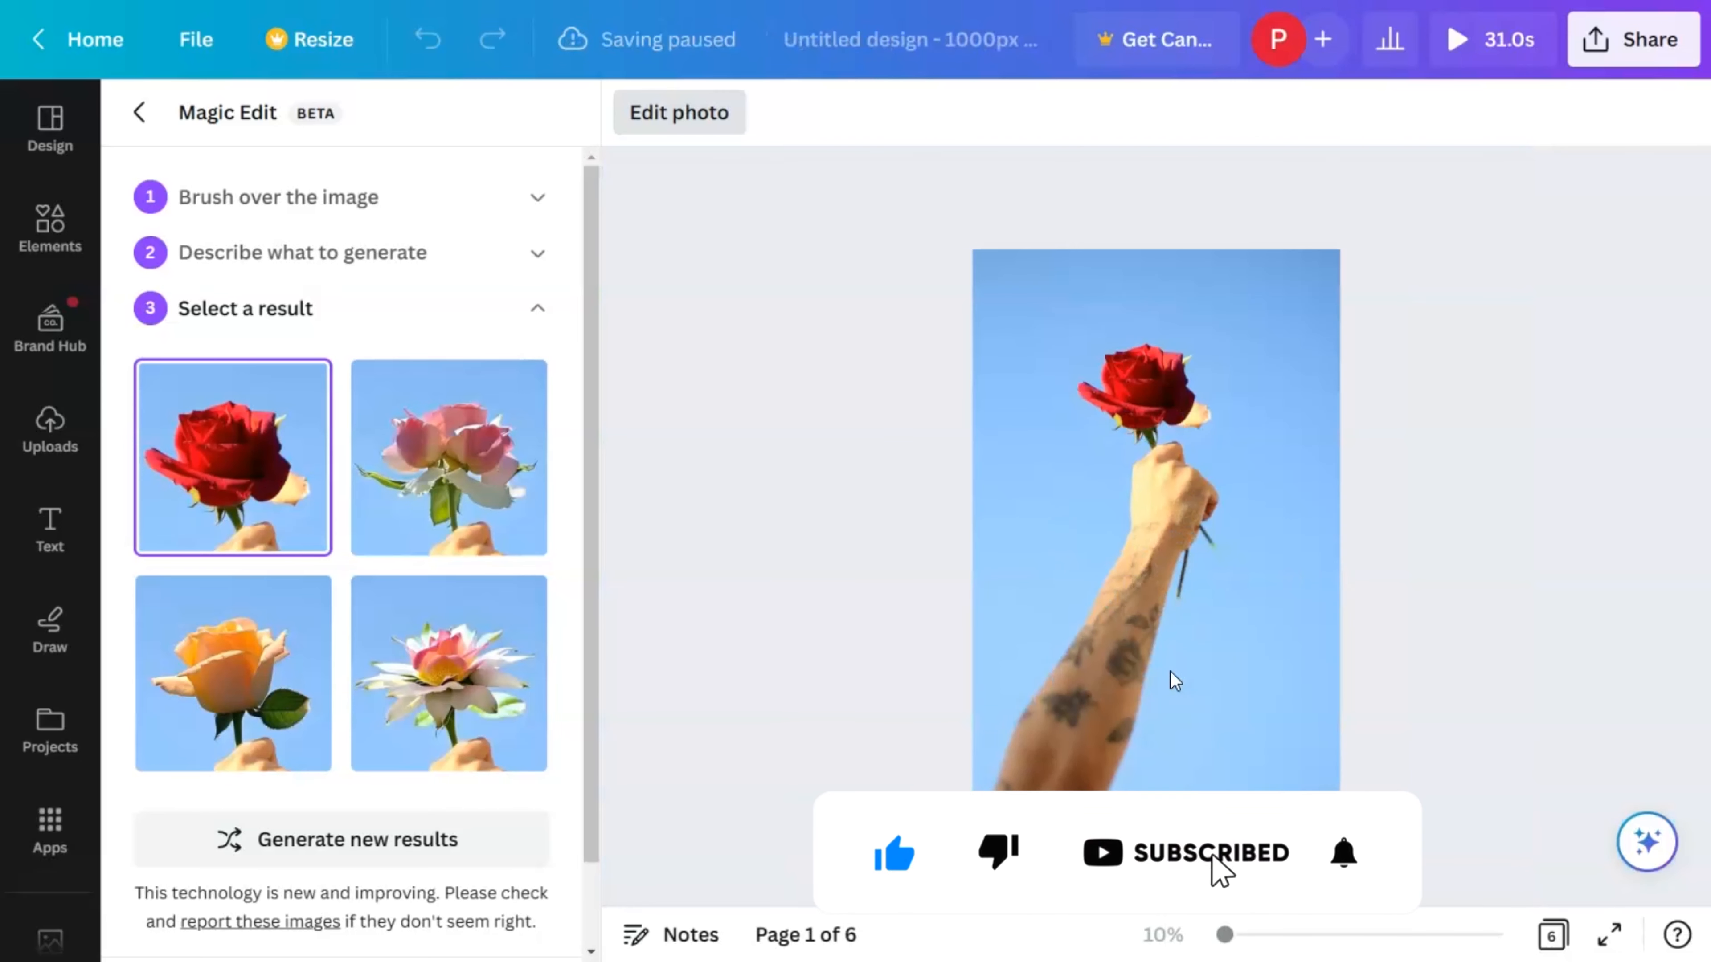
{"action": "scroll", "coordinate": [378, 726], "scroll_direction": "down", "scroll_amount": 2}
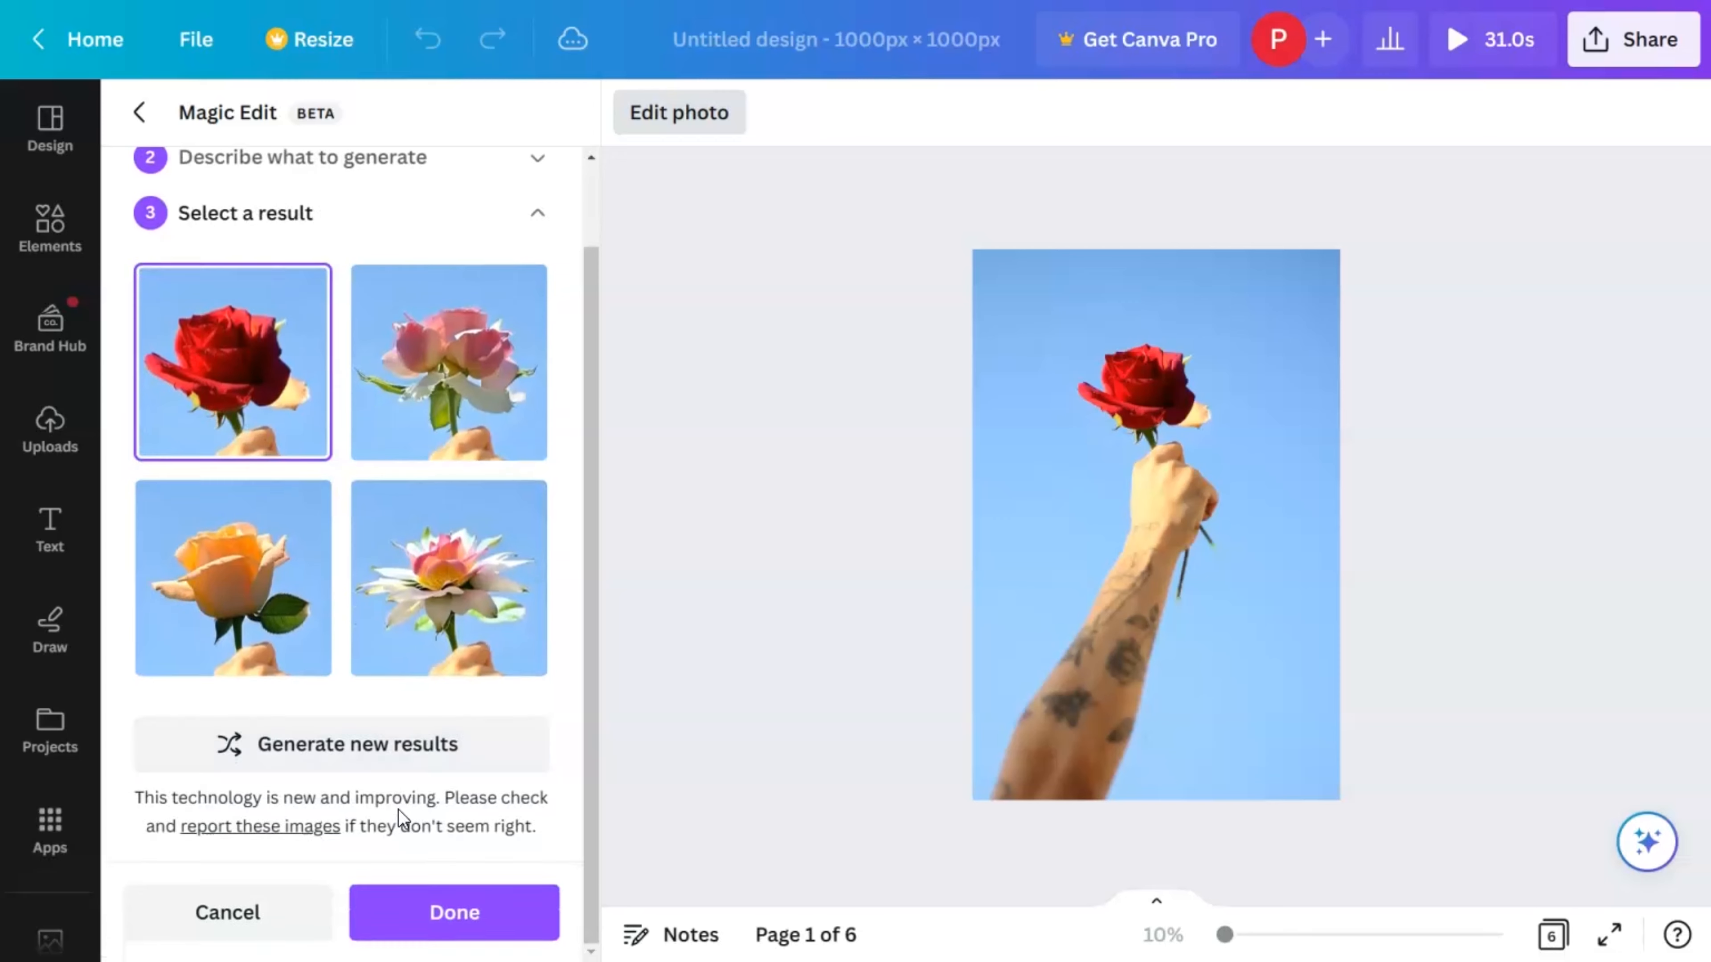
{"action": "left_click", "coordinate": [433, 893]}
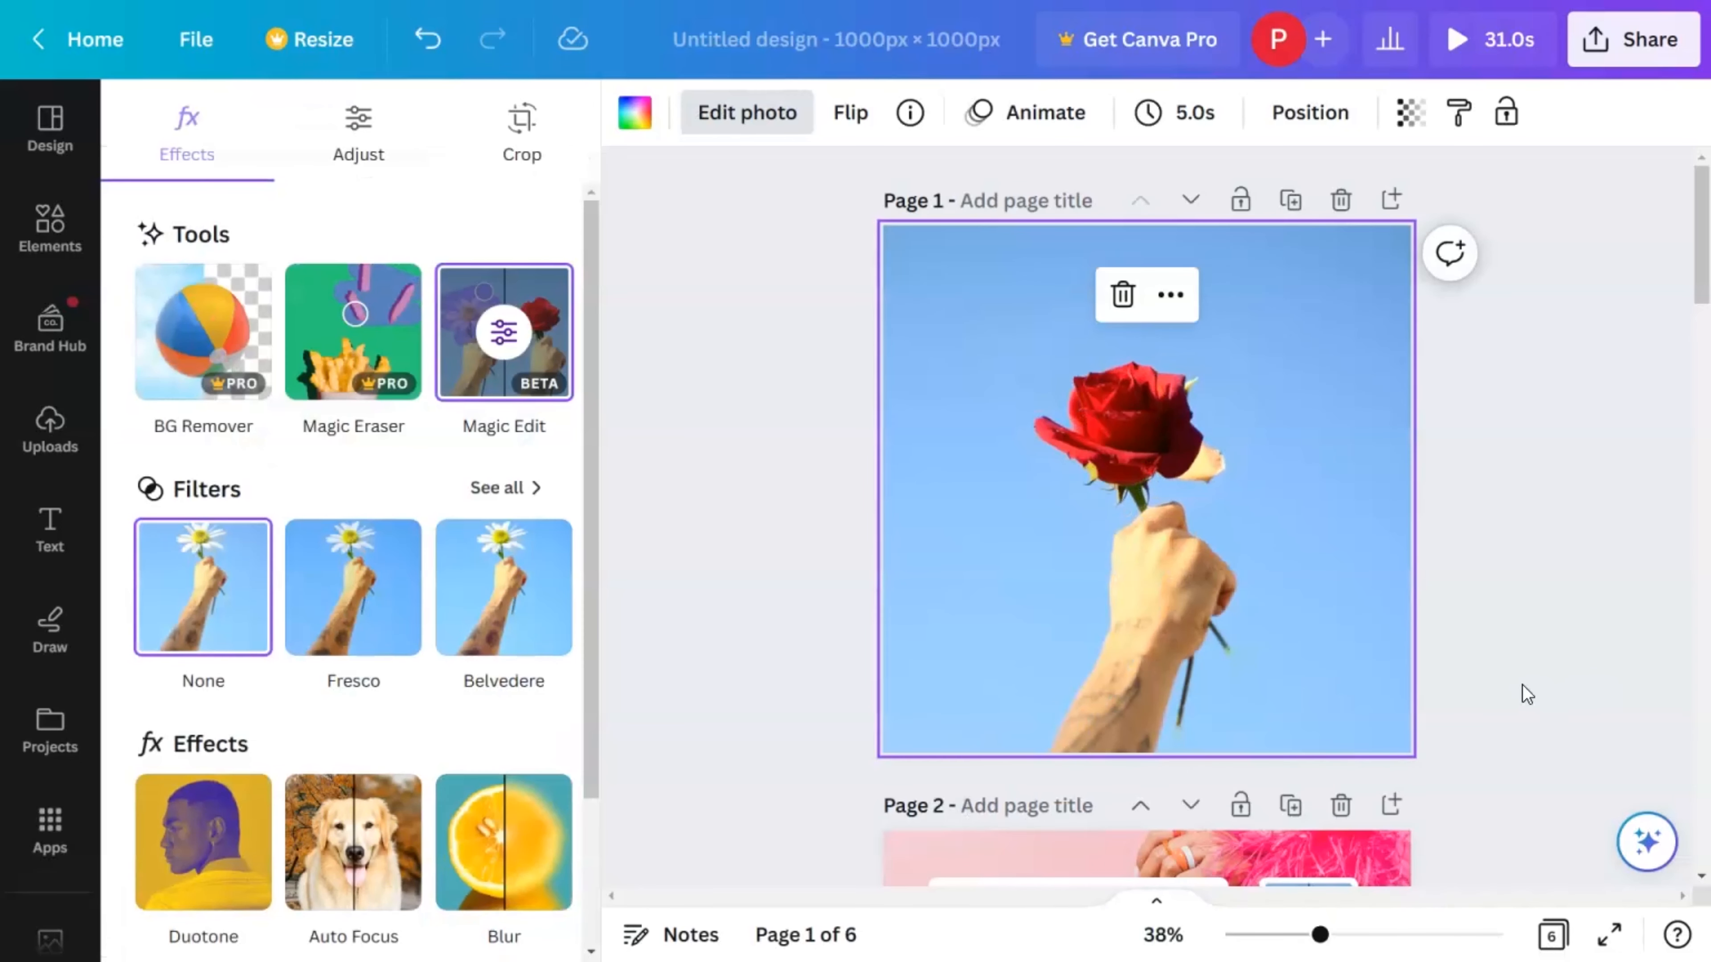
Step: Look through the example pages from page 1 to the empty picture frame on page 3
{"action": "scroll", "coordinate": [1522, 685], "scroll_direction": "down", "scroll_amount": 5}
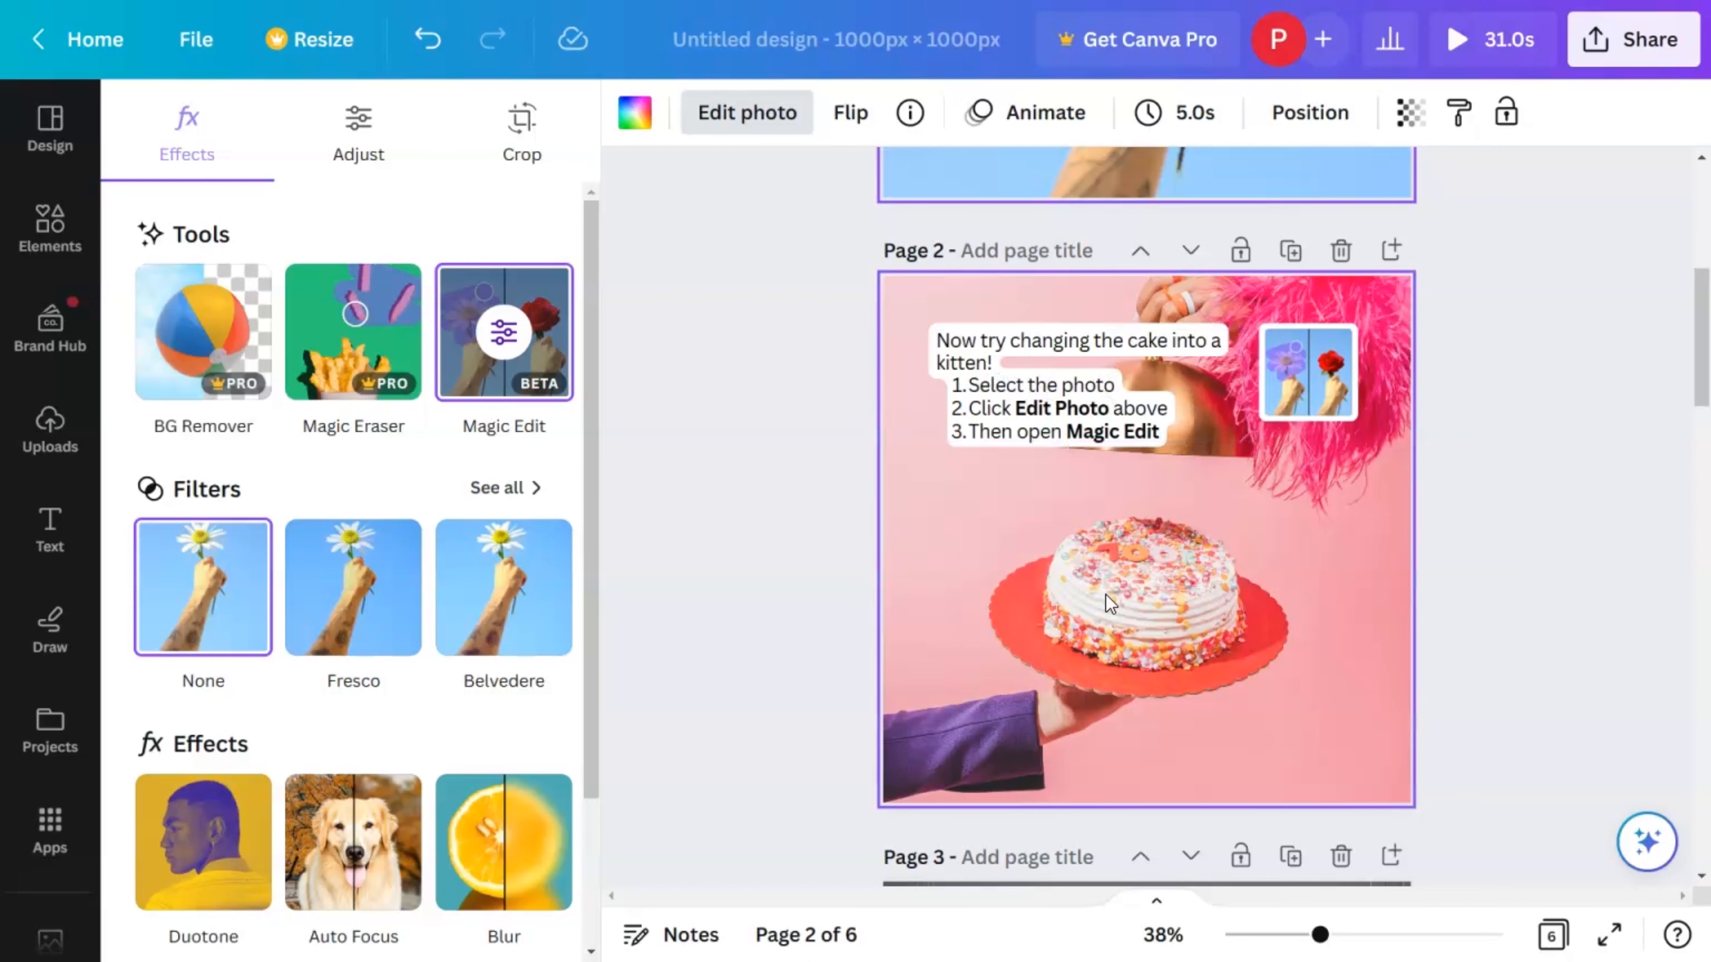
{"action": "scroll", "coordinate": [1105, 595], "scroll_direction": "down", "scroll_amount": 5}
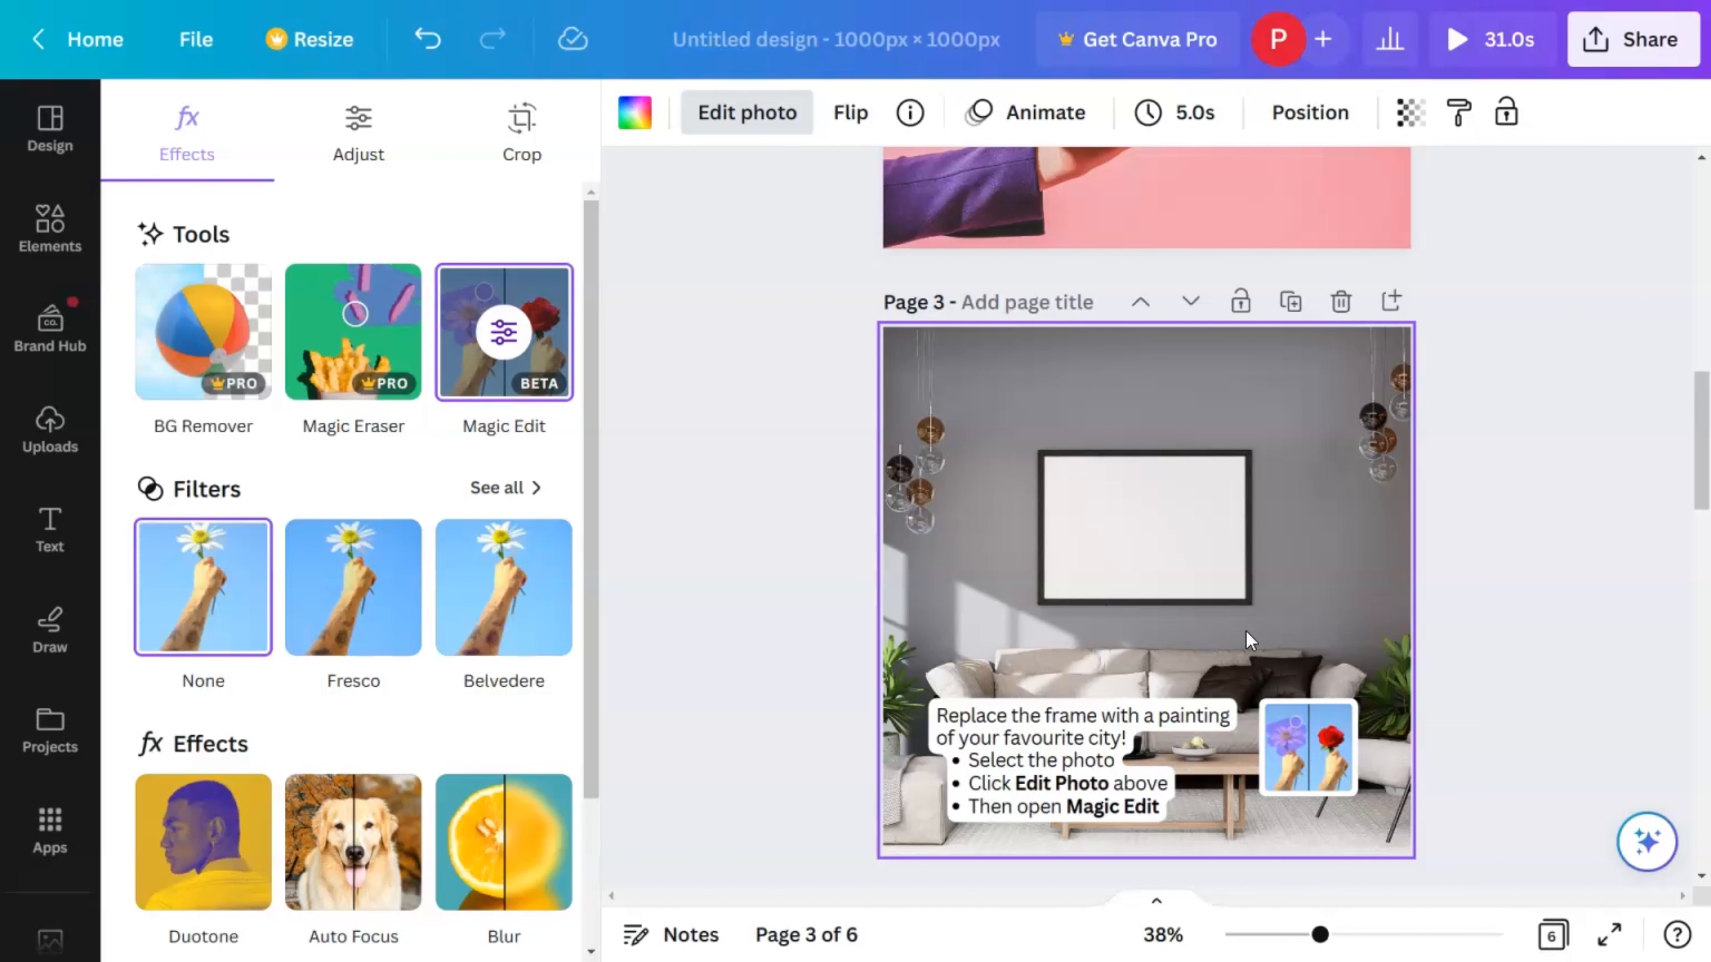
{"action": "scroll", "coordinate": [1196, 577], "scroll_direction": "up", "scroll_amount": 3}
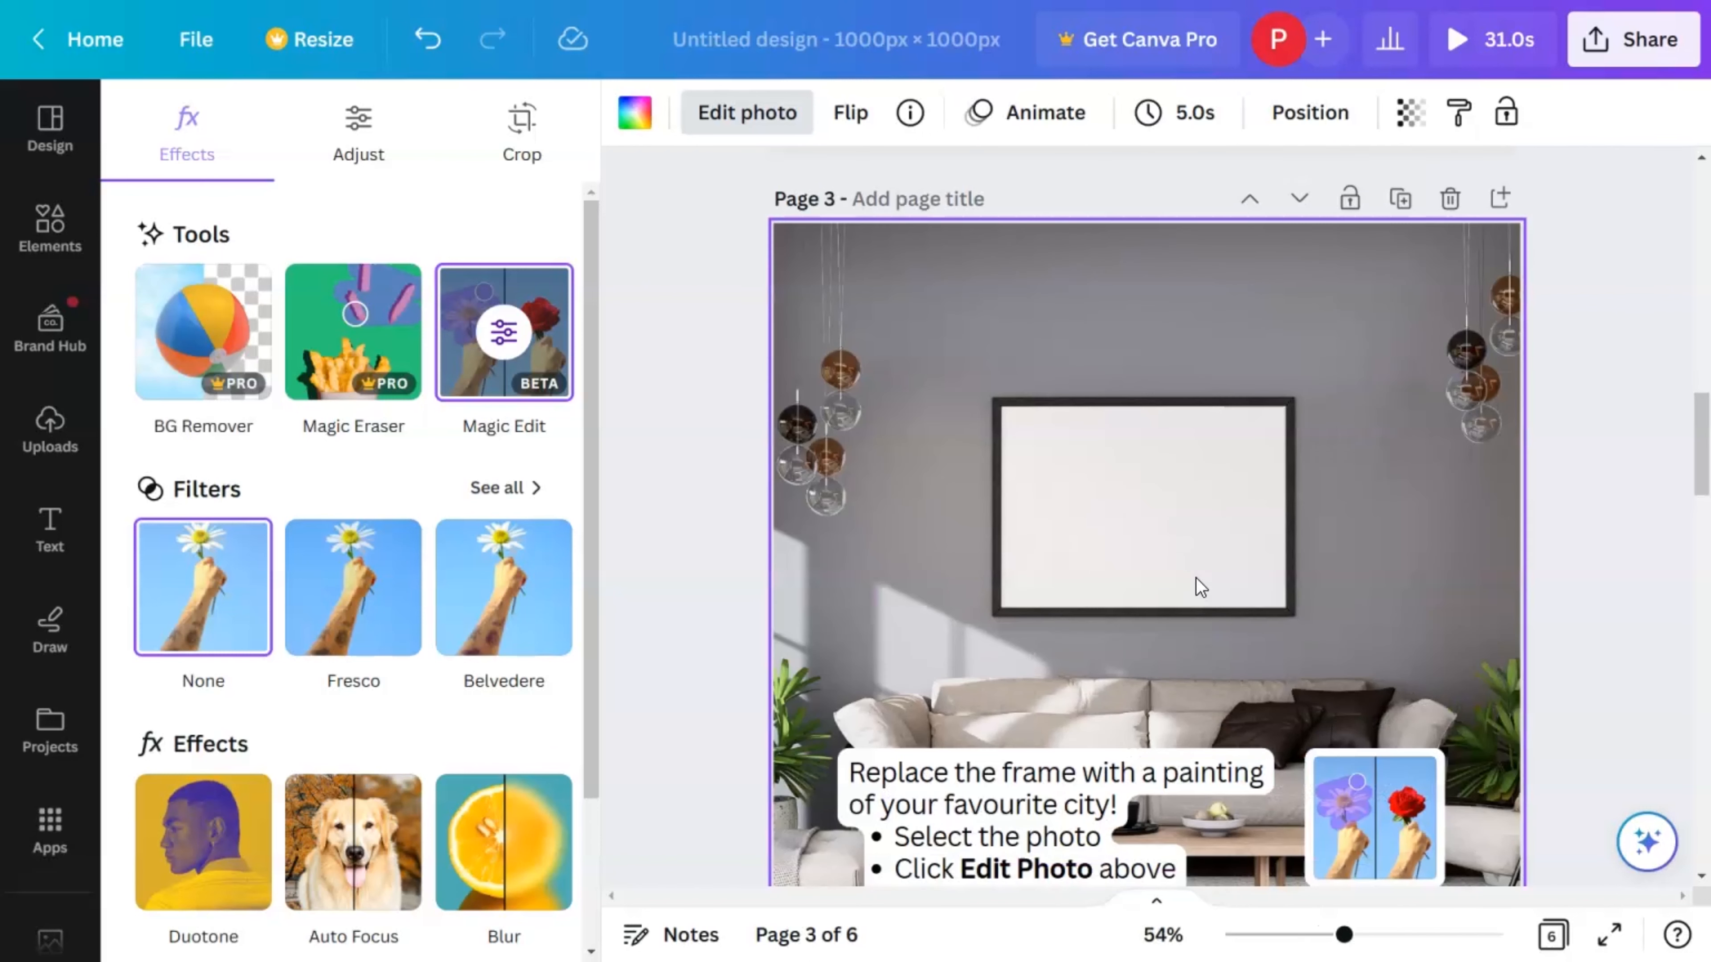
{"action": "scroll", "coordinate": [1196, 578], "scroll_direction": "up", "scroll_amount": 5}
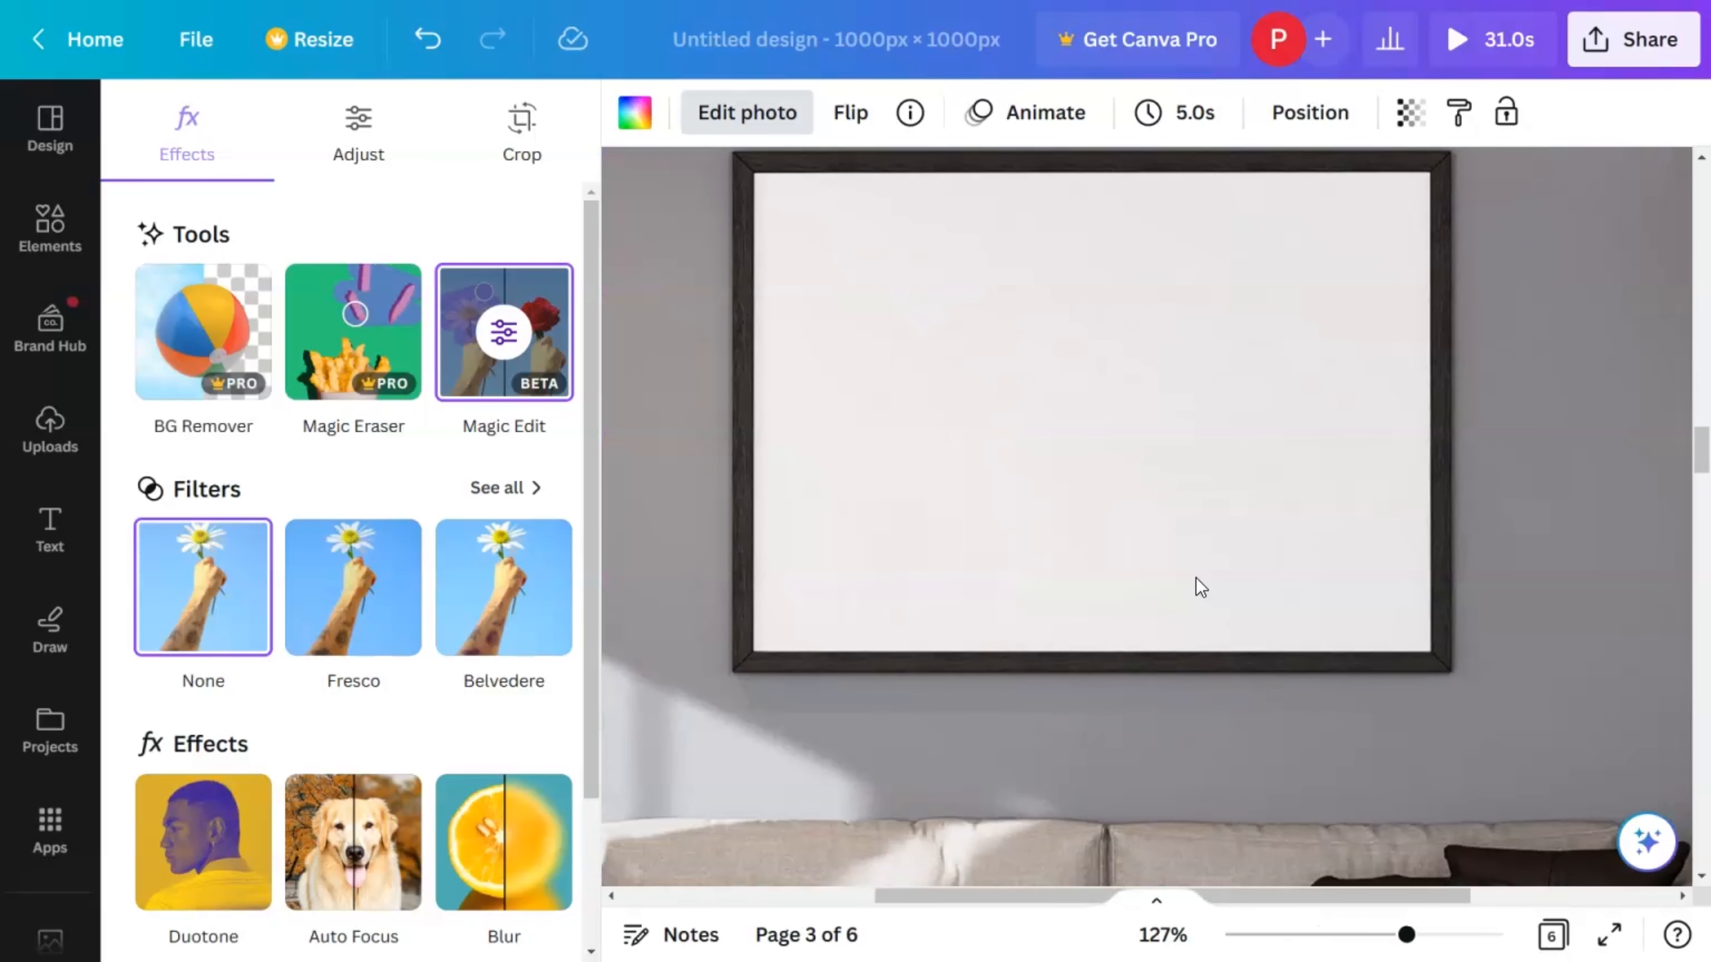
{"action": "scroll", "coordinate": [1196, 577], "scroll_direction": "down", "scroll_amount": 8}
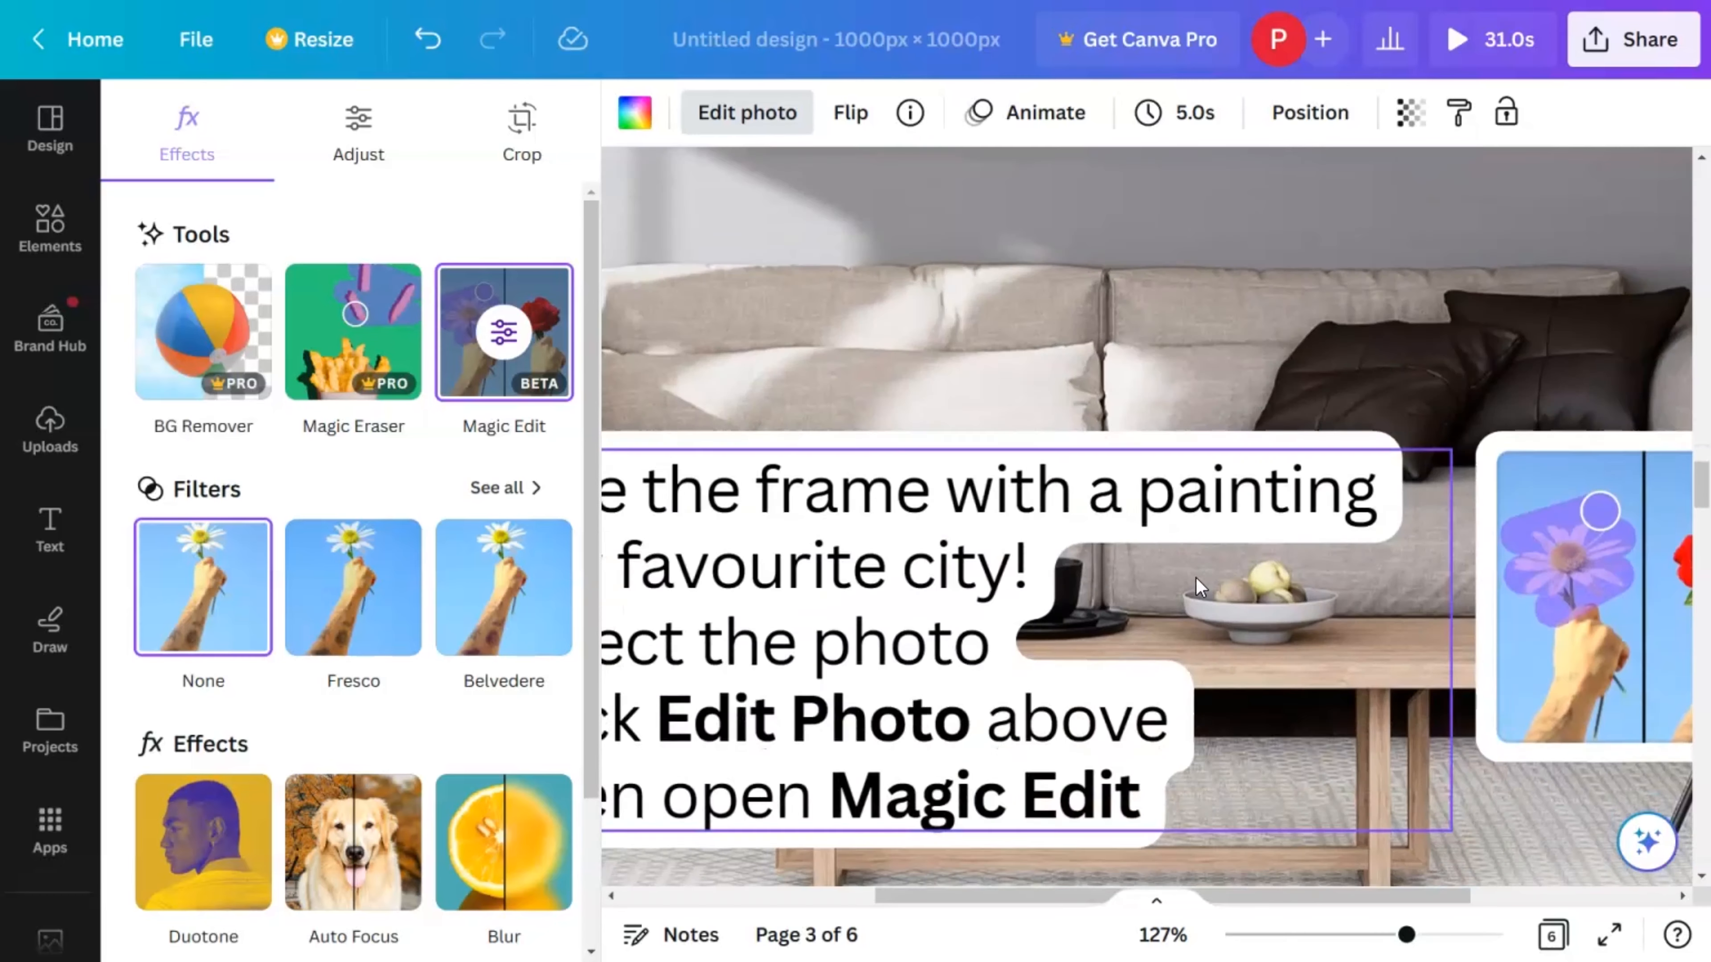
{"action": "scroll", "coordinate": [1196, 577], "scroll_direction": "up", "scroll_amount": 8}
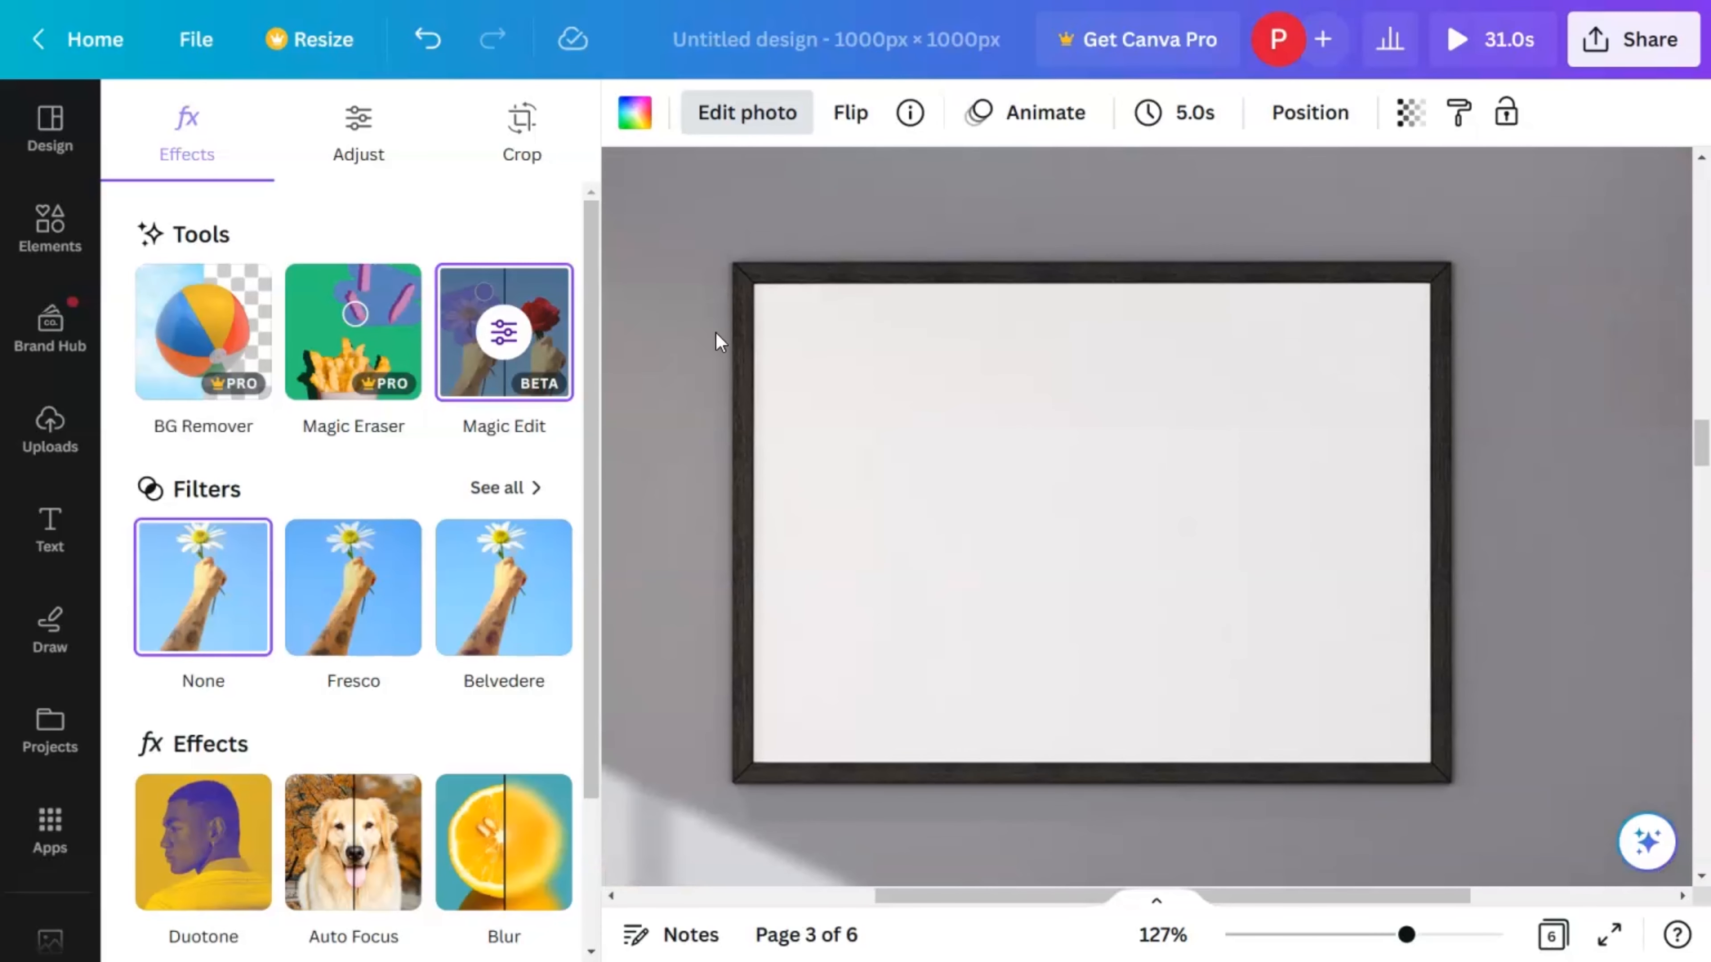
Step: Reset the flower photo in Magic Edit to its original image and leave the tool
{"action": "left_click", "coordinate": [488, 350]}
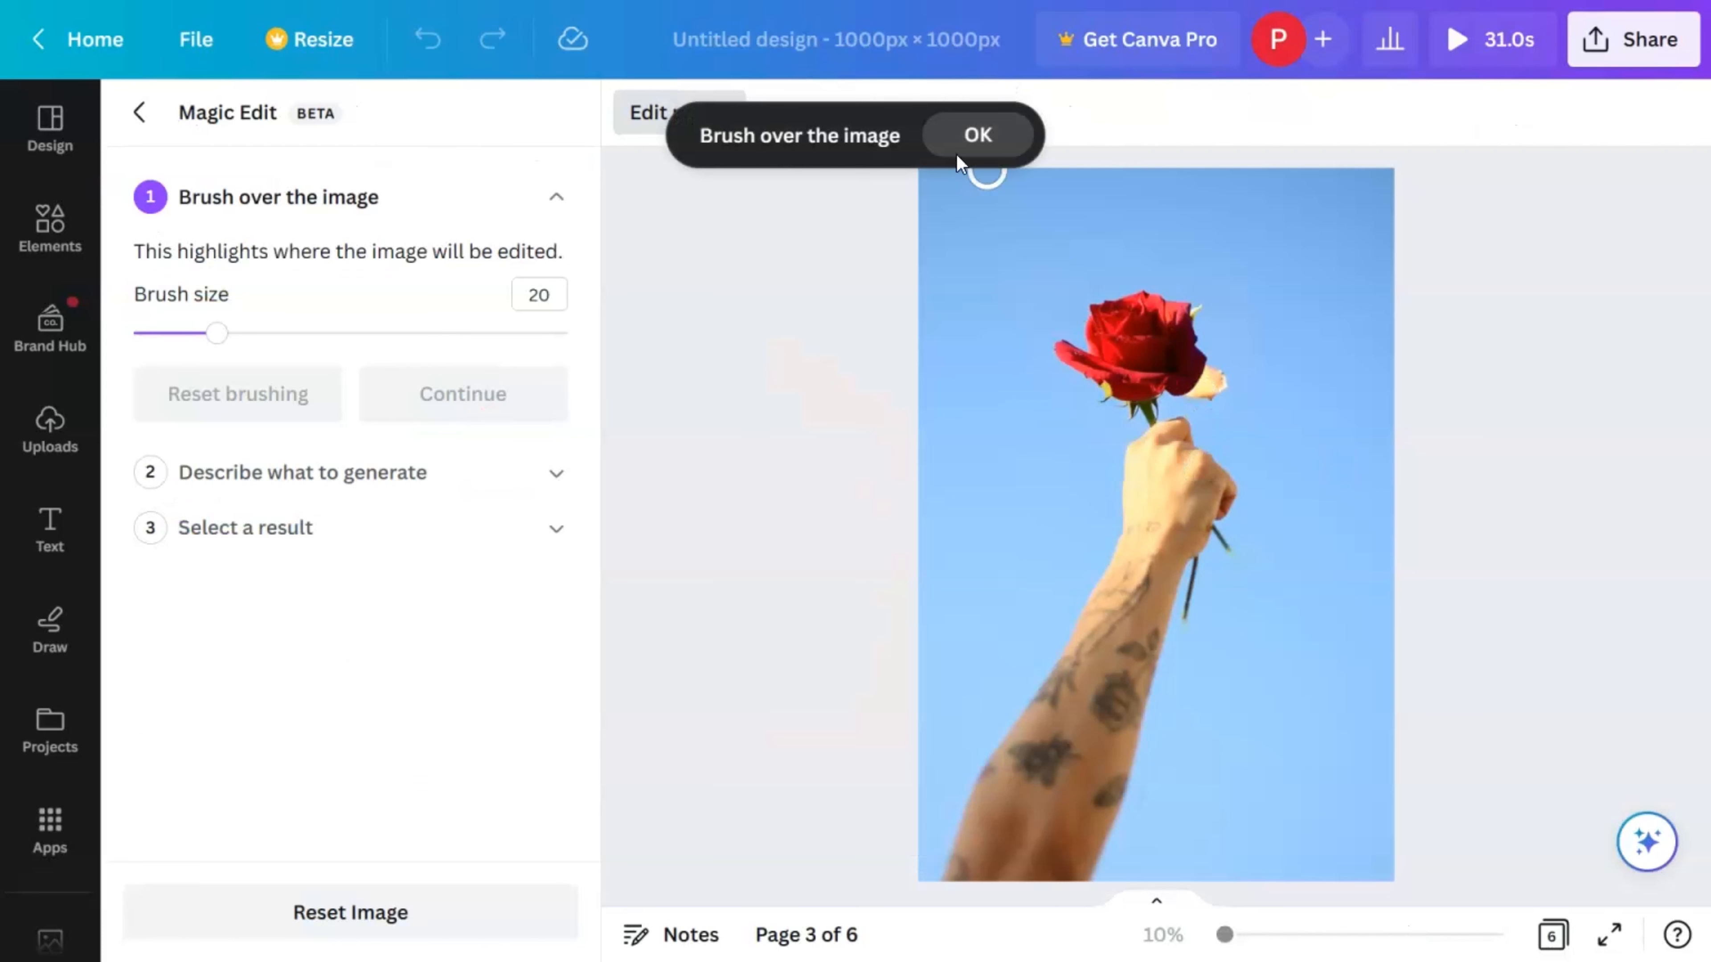
{"action": "left_click", "coordinate": [975, 137]}
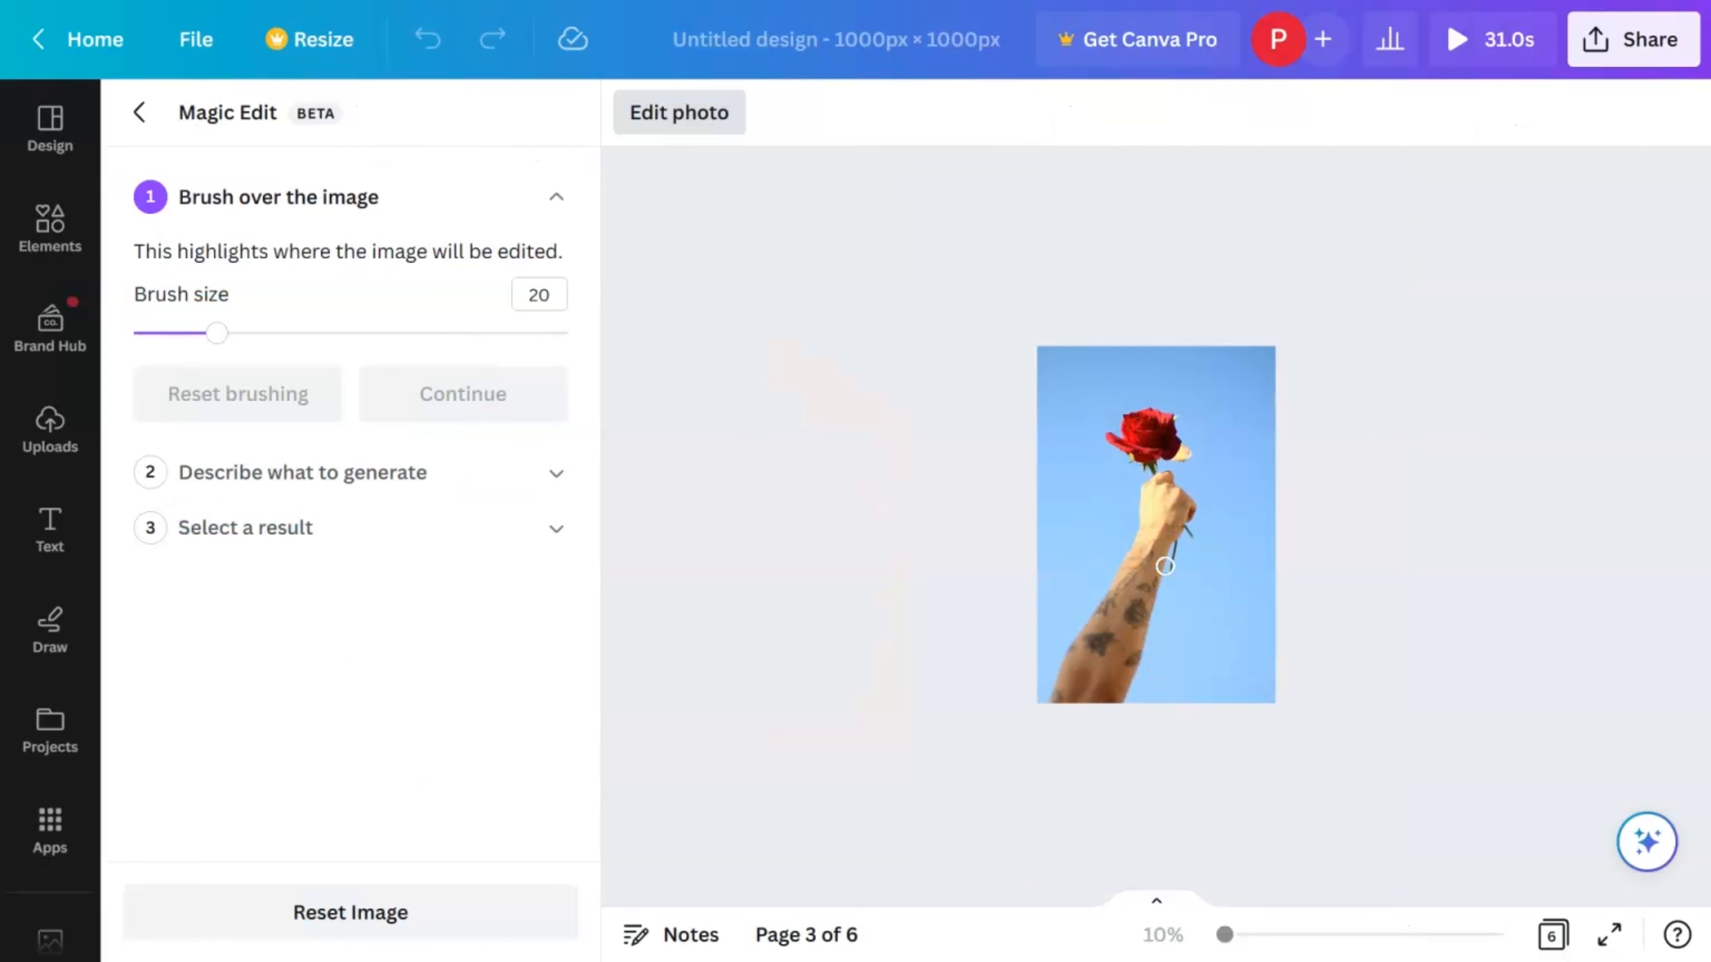
{"action": "left_click", "coordinate": [441, 933]}
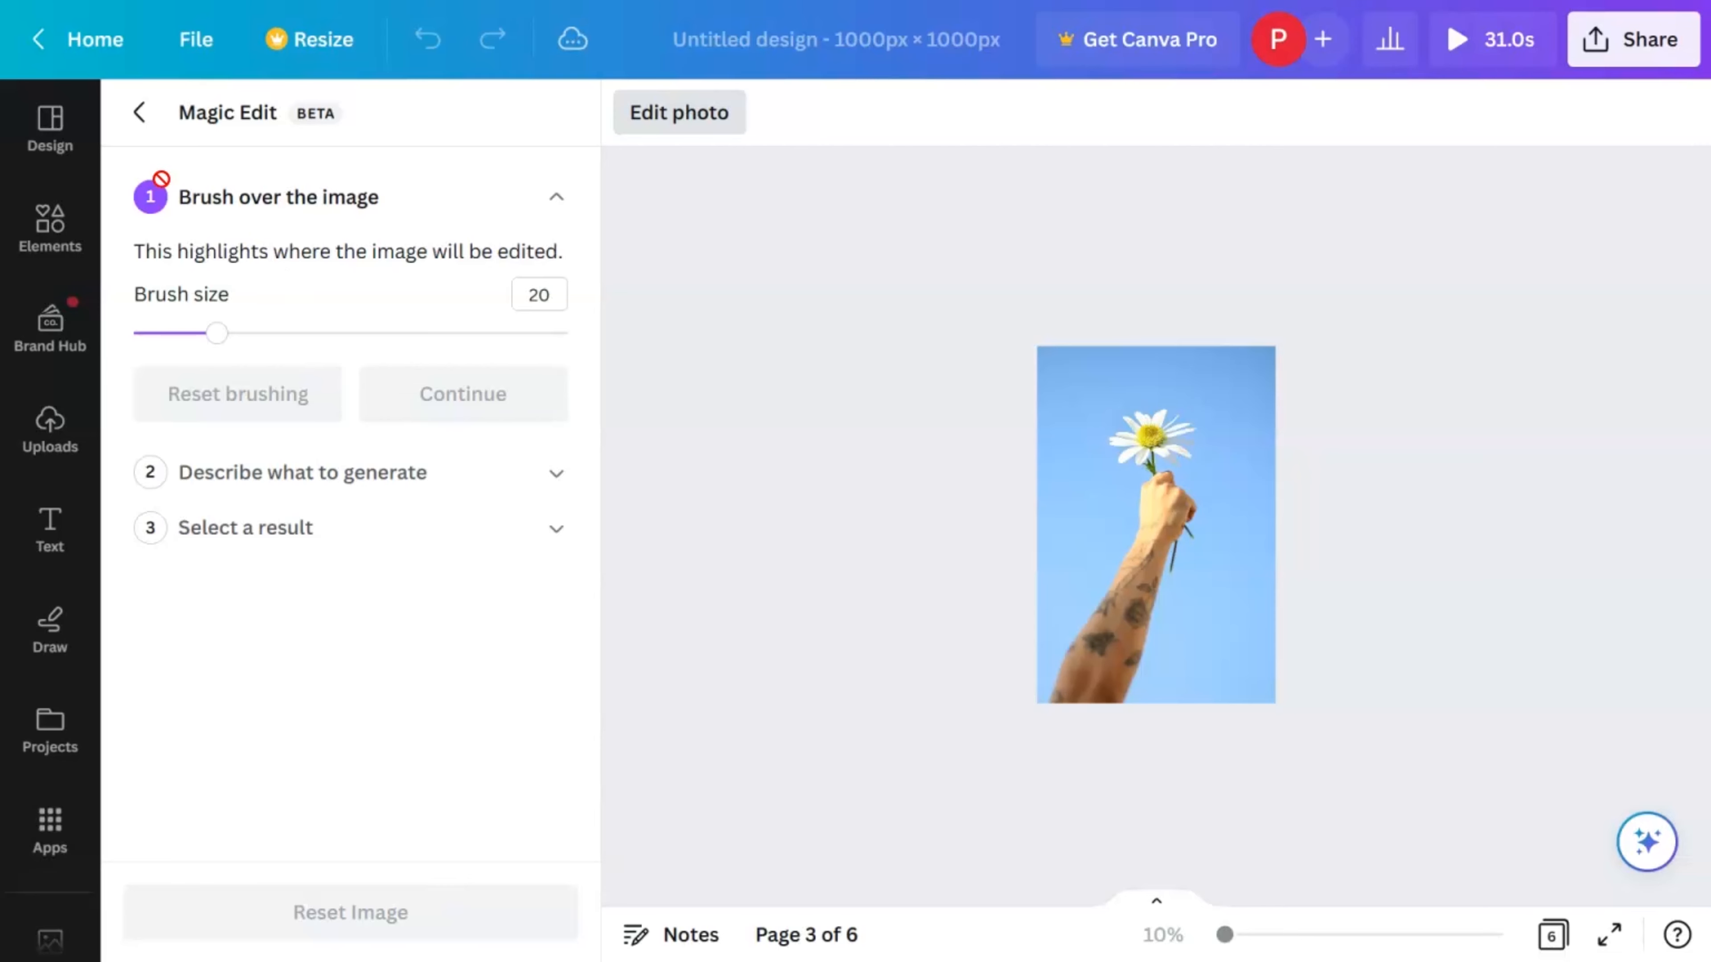
{"action": "left_click", "coordinate": [140, 113]}
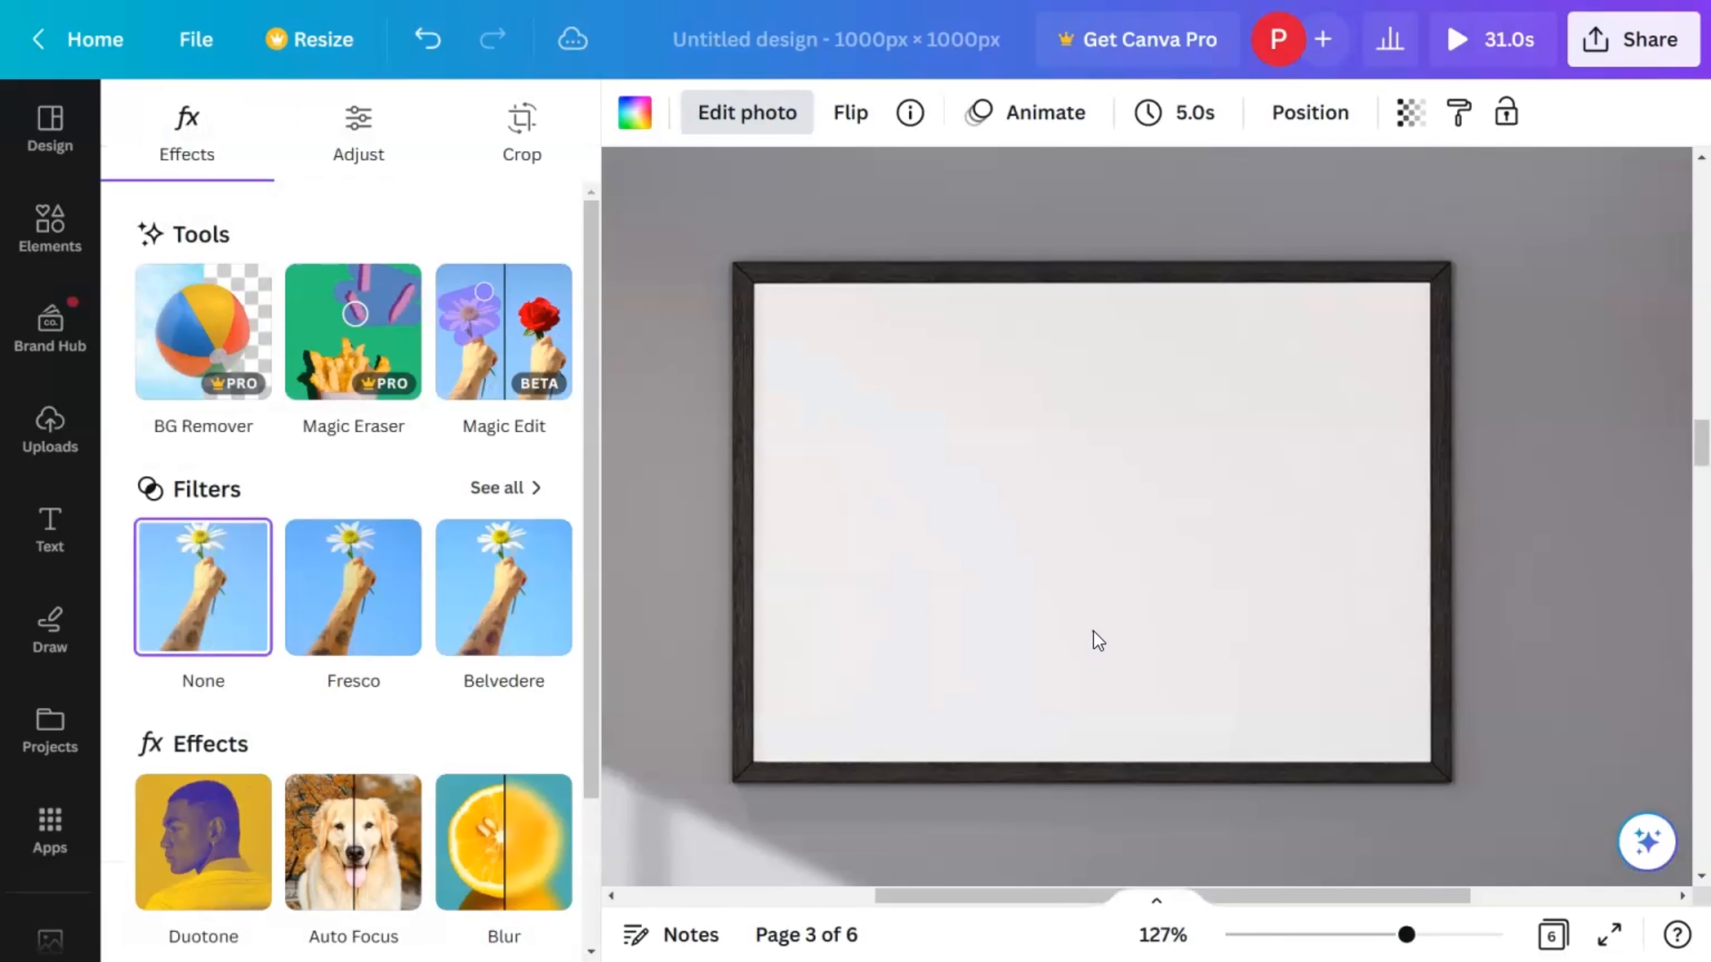
Step: Open the living-room photo on page 3 in Magic Edit, leaving crop mode first
{"action": "double_click", "coordinate": [1344, 683]}
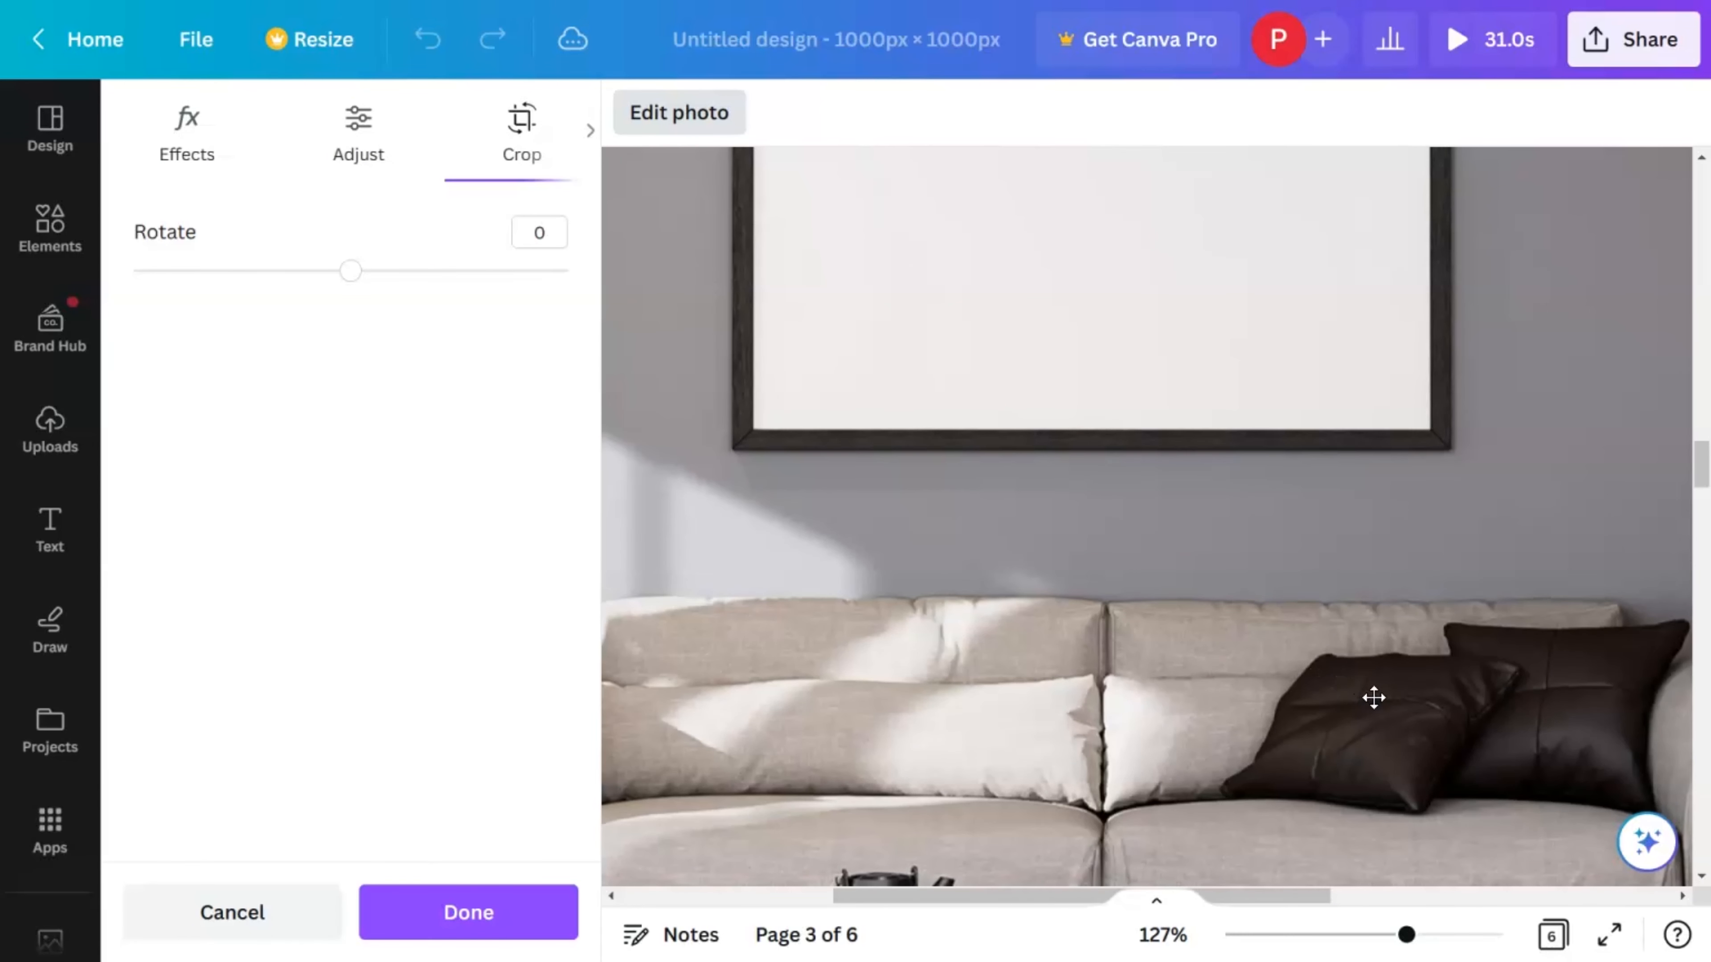
{"action": "scroll", "coordinate": [1374, 698], "scroll_direction": "up", "scroll_amount": 3}
{"action": "scroll", "coordinate": [1367, 687], "scroll_direction": "down", "scroll_amount": 4, "text": "ctrl"}
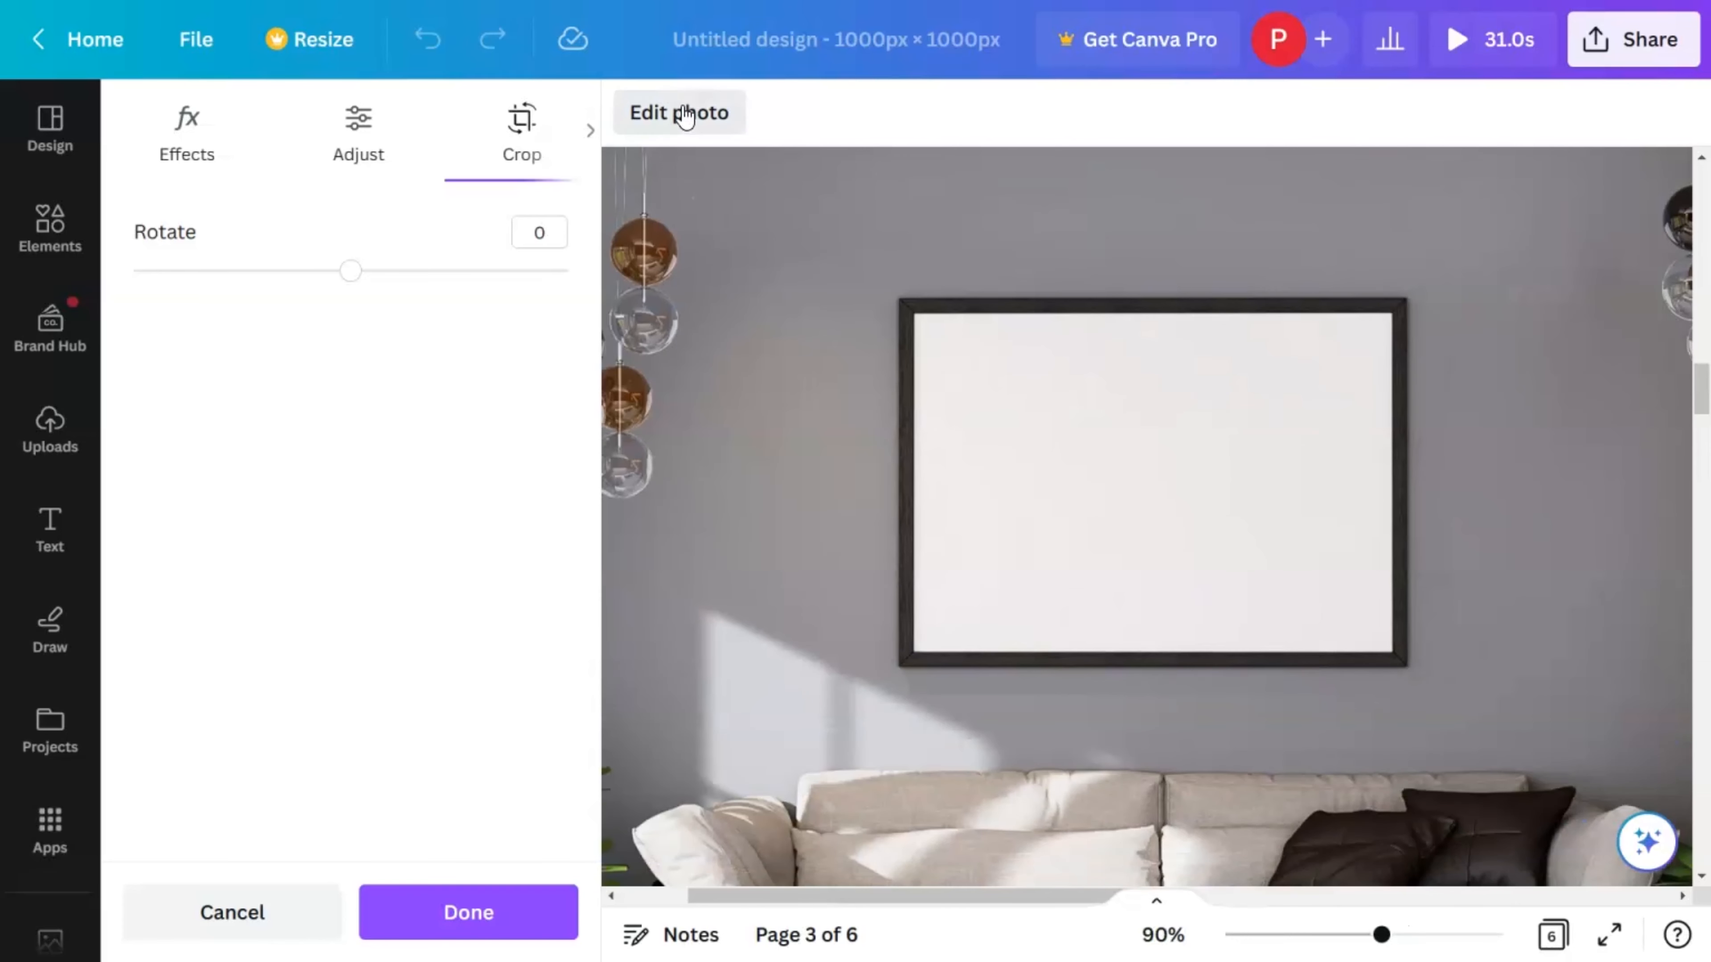
{"action": "left_click", "coordinate": [686, 113]}
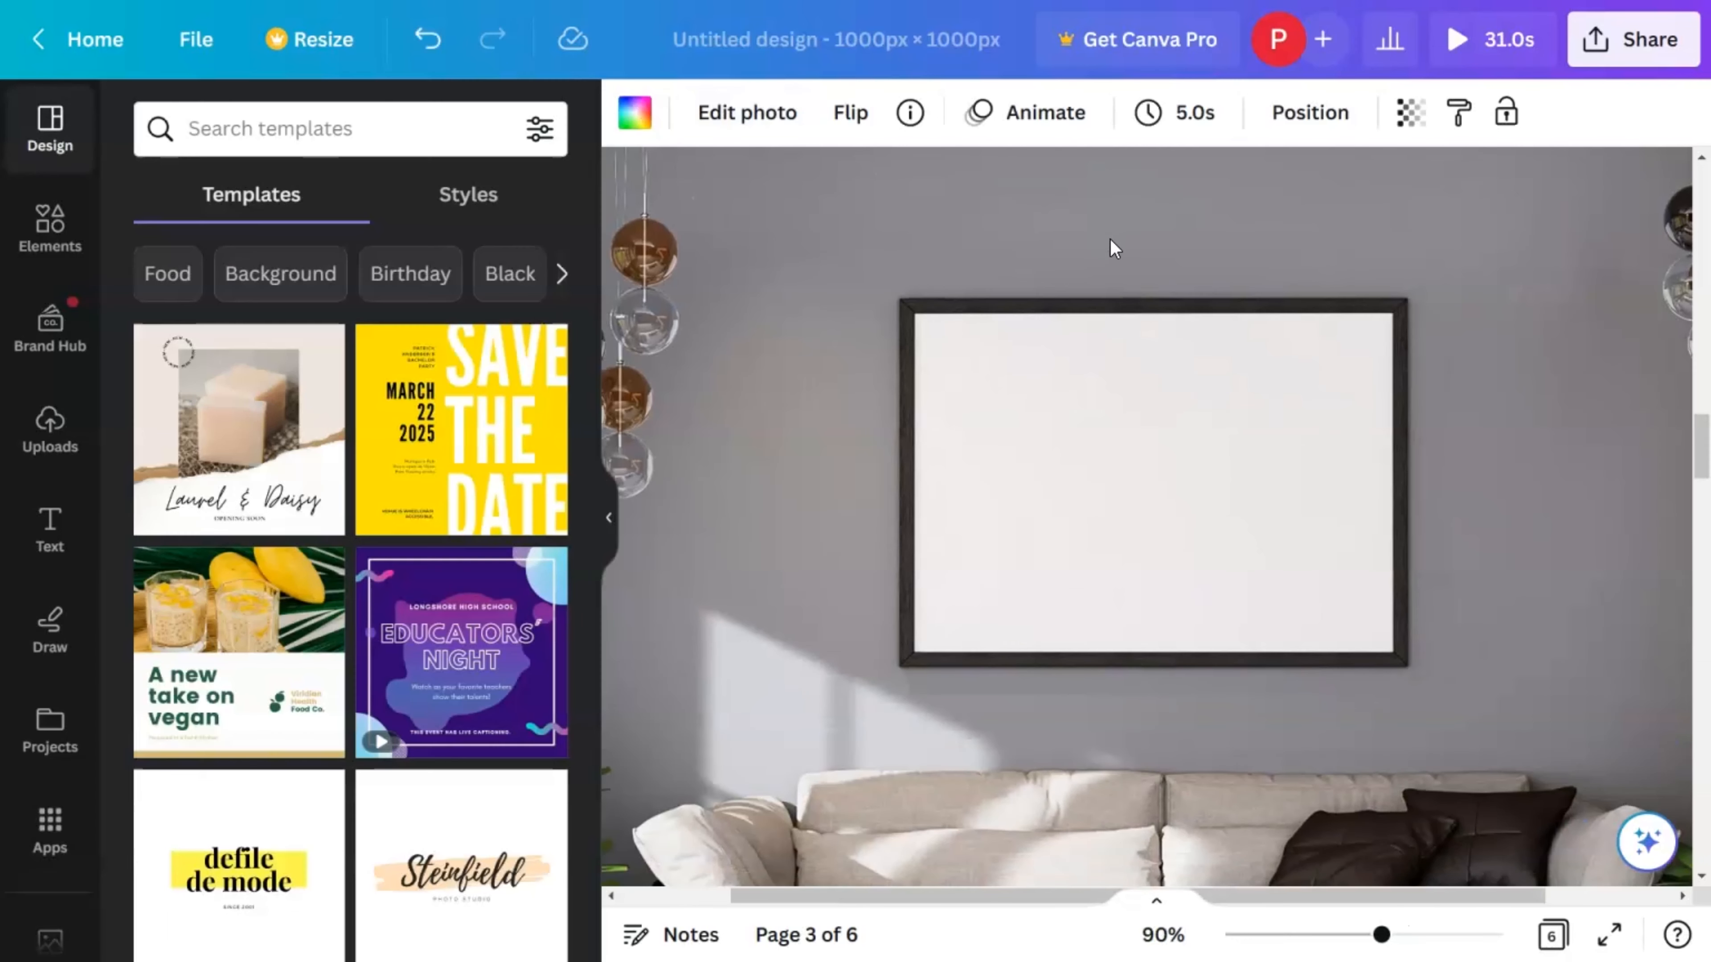
{"action": "left_click", "coordinate": [780, 133]}
{"action": "left_click", "coordinate": [537, 343]}
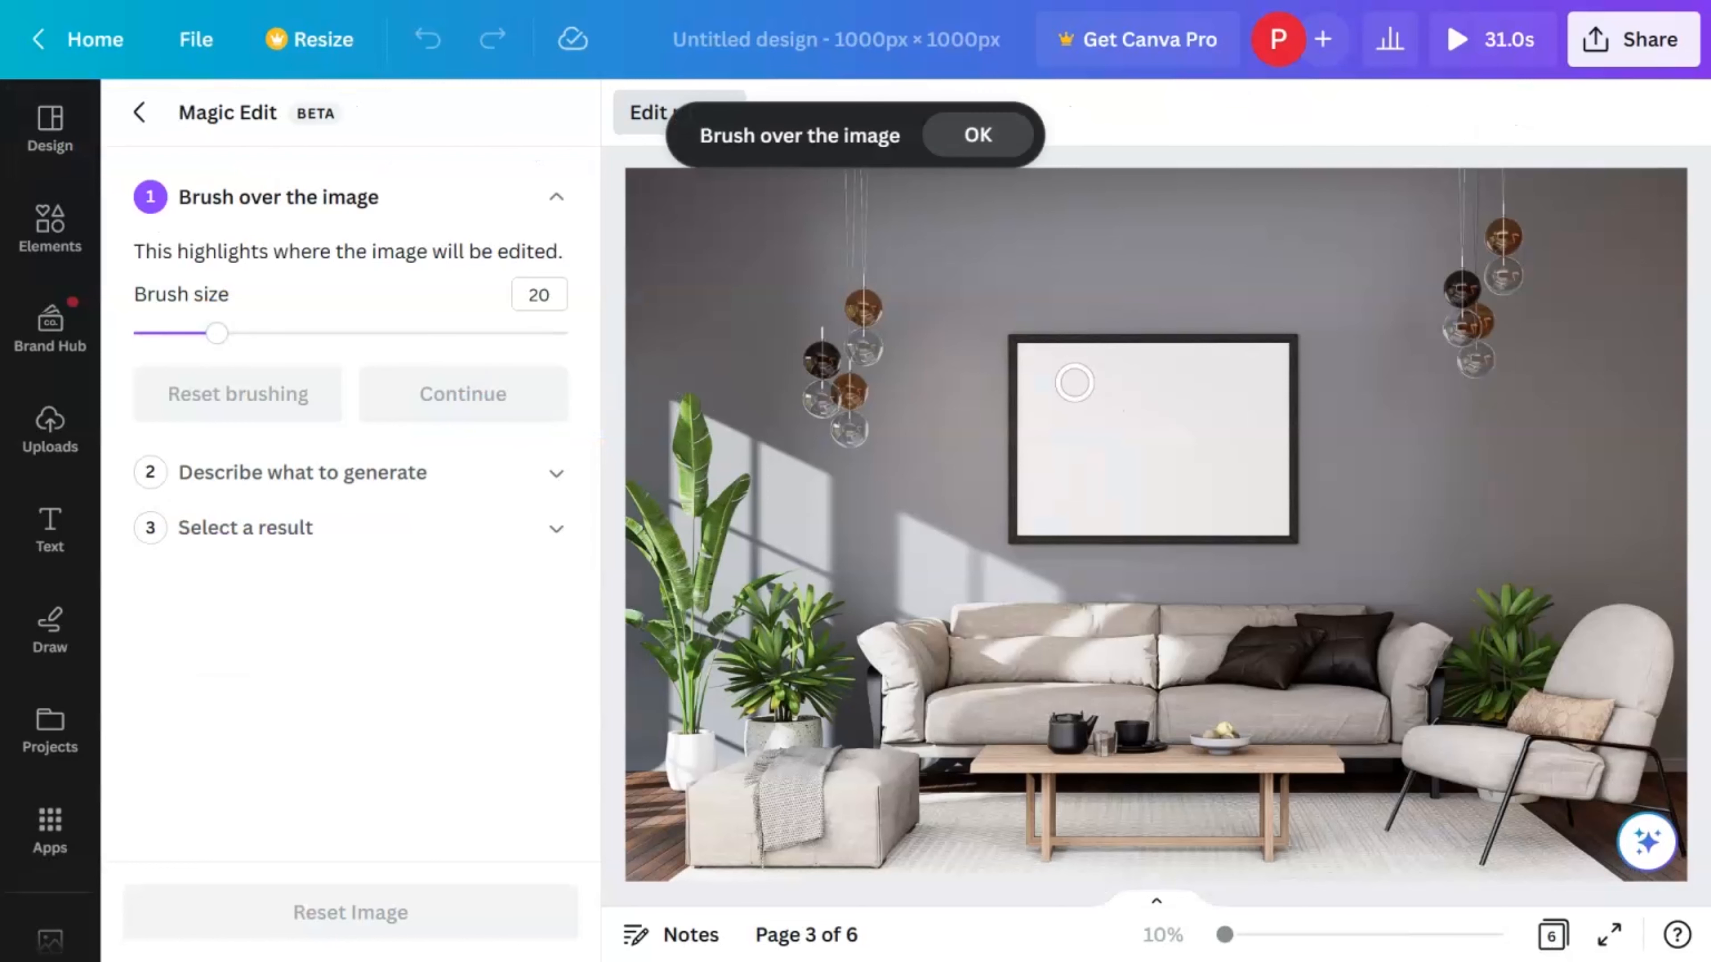
{"action": "scroll", "coordinate": [1074, 382], "scroll_direction": "up", "scroll_amount": 5}
{"action": "mouse_move", "coordinate": [936, 320]}
{"action": "left_mouse_down"}
{"action": "mouse_move", "coordinate": [1578, 328]}
{"action": "mouse_move", "coordinate": [1010, 425]}
{"action": "left_mouse_up"}
{"action": "left_click", "coordinate": [238, 393]}
{"action": "mouse_move", "coordinate": [931, 325]}
{"action": "left_mouse_down"}
{"action": "mouse_move", "coordinate": [1508, 355]}
{"action": "mouse_move", "coordinate": [1516, 303]}
{"action": "mouse_move", "coordinate": [1518, 321]}
{"action": "mouse_move", "coordinate": [1350, 344]}
{"action": "mouse_move", "coordinate": [934, 448]}
{"action": "mouse_move", "coordinate": [1370, 367]}
{"action": "mouse_move", "coordinate": [1625, 469]}
{"action": "mouse_move", "coordinate": [1490, 458]}
{"action": "left_mouse_up"}
{"action": "left_click", "coordinate": [238, 394]}
Step: Brush over the wall frame, using brush size 100 for the centre and a smaller brush for the corners and edges
{"action": "left_click_drag", "start_coordinate": [526, 333], "coordinate": [566, 332]}
{"action": "left_click_drag", "start_coordinate": [1104, 516], "coordinate": [1350, 512]}
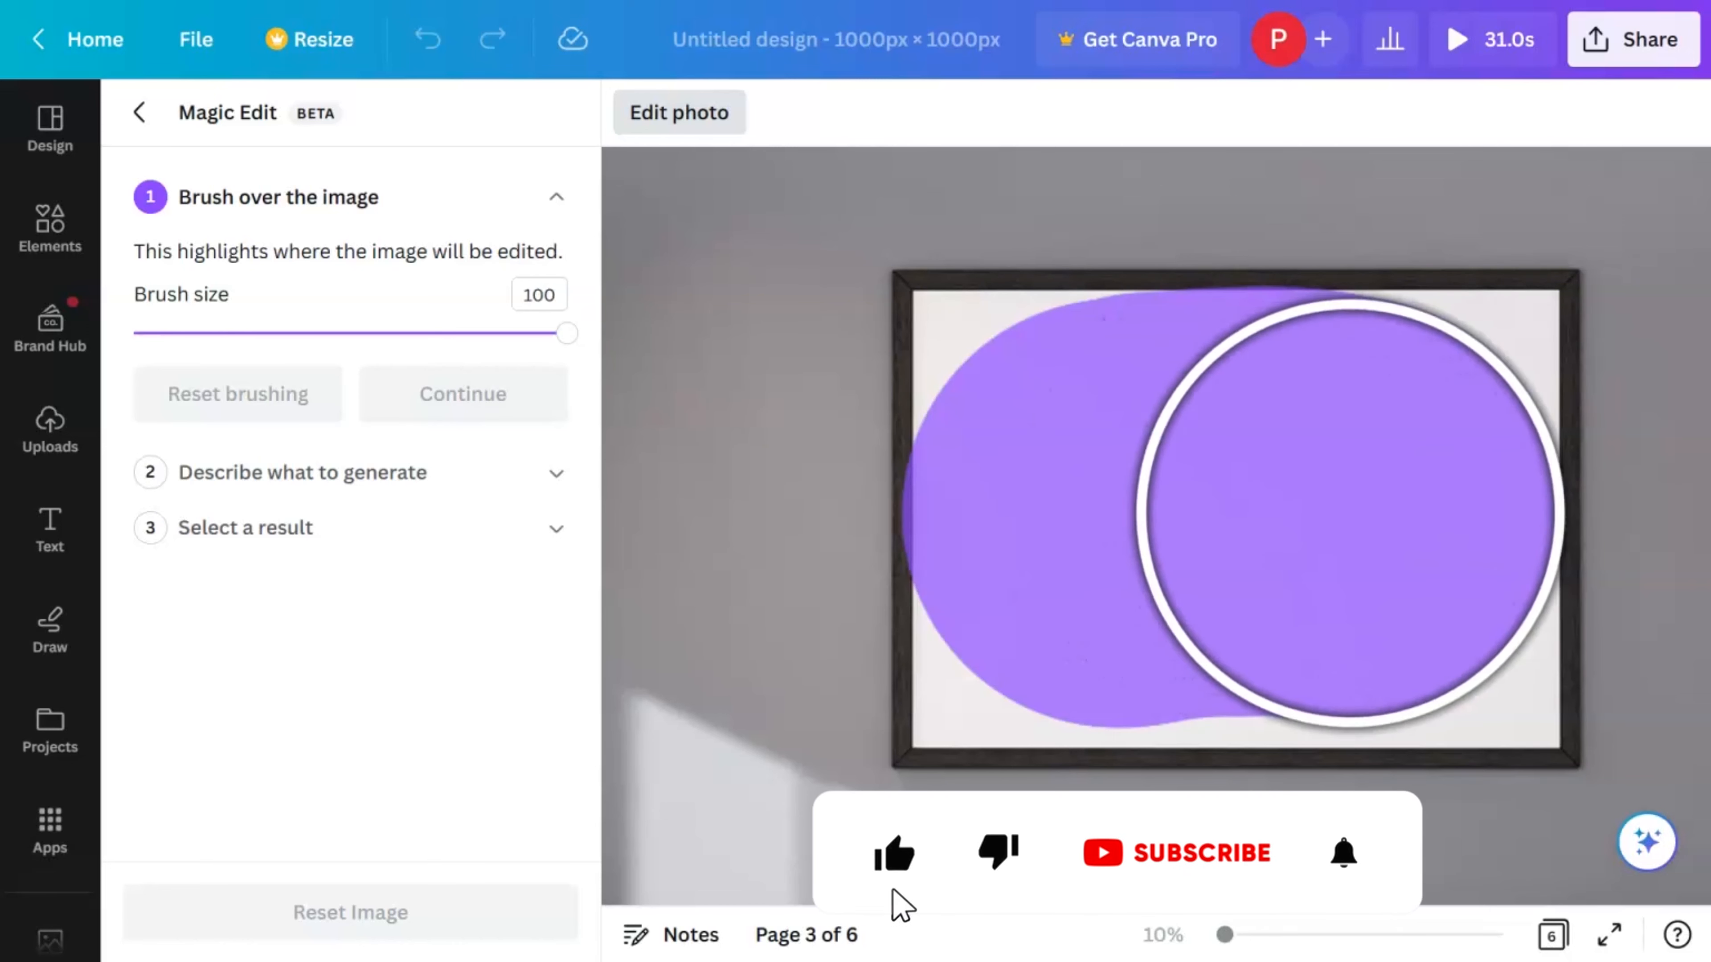
{"action": "left_click_drag", "start_coordinate": [566, 333], "coordinate": [365, 332]}
{"action": "mouse_move", "coordinate": [970, 384]}
{"action": "left_mouse_down"}
{"action": "mouse_move", "coordinate": [1573, 382]}
{"action": "mouse_move", "coordinate": [1370, 389]}
{"action": "mouse_move", "coordinate": [980, 644]}
{"action": "mouse_move", "coordinate": [1375, 611]}
{"action": "mouse_move", "coordinate": [1317, 669]}
{"action": "mouse_move", "coordinate": [1266, 674]}
{"action": "left_mouse_up"}
Step: Generate content for the brushed frame area with the prompt "Painting of a beautiful fantasy scene"
{"action": "left_click", "coordinate": [440, 396]}
{"action": "left_click", "coordinate": [440, 400]}
{"action": "type", "text": "Pain"}
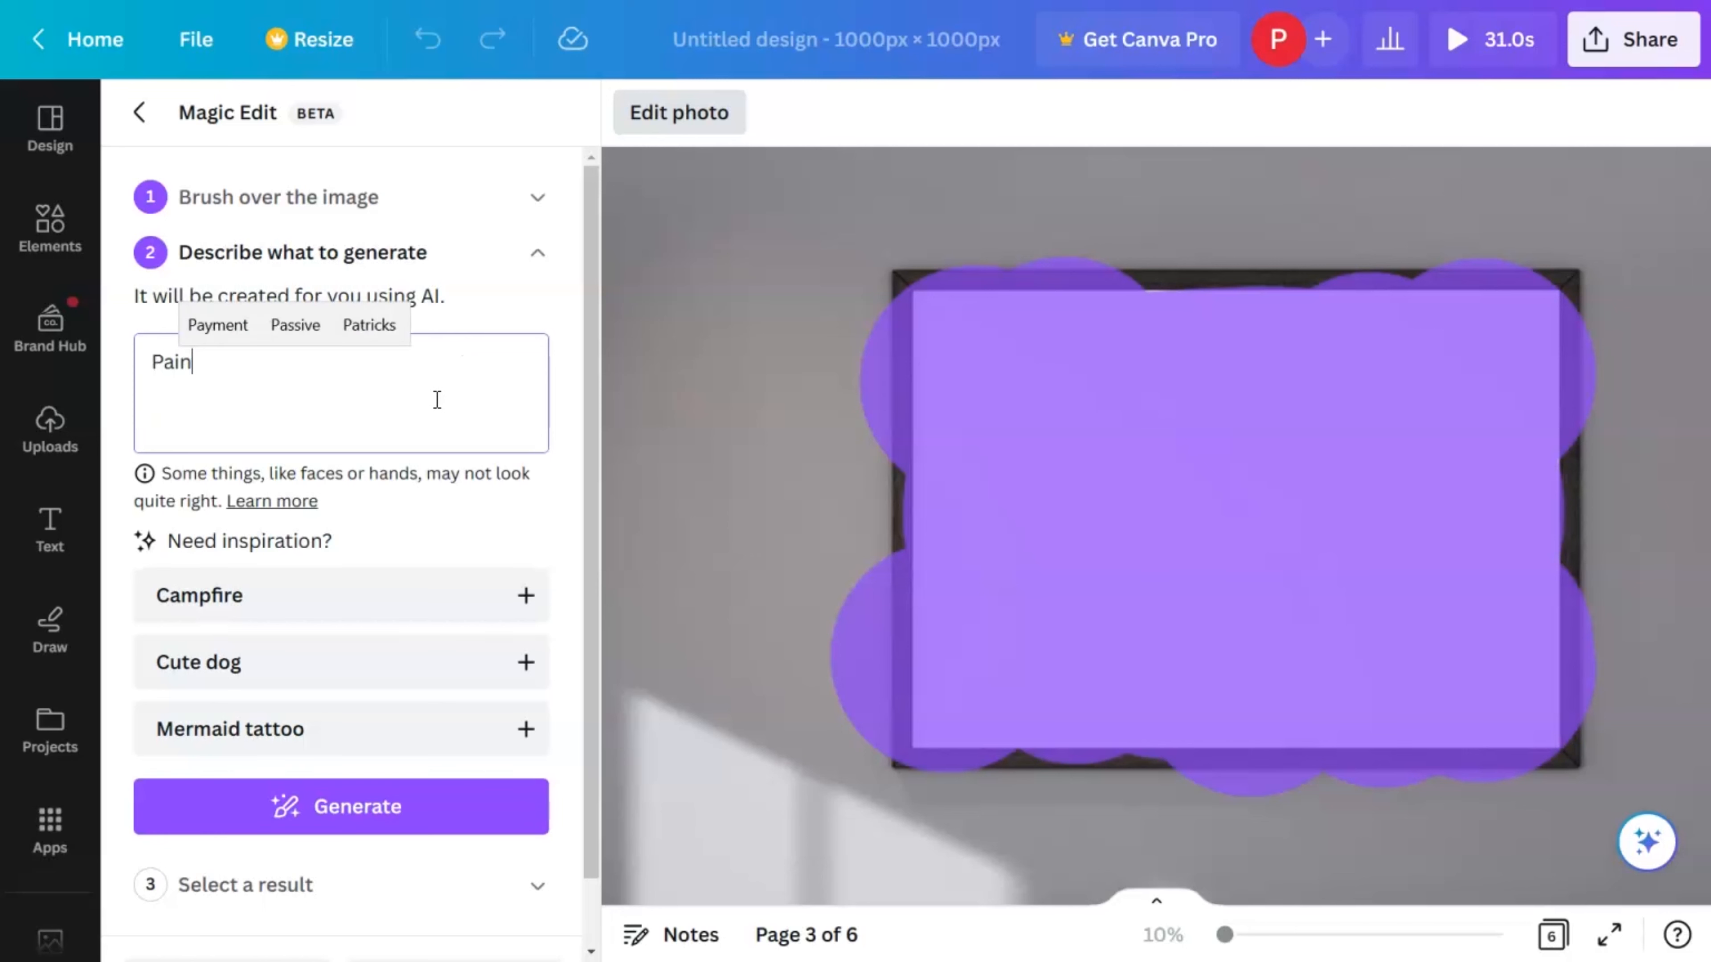
{"action": "type", "text": "ting of "}
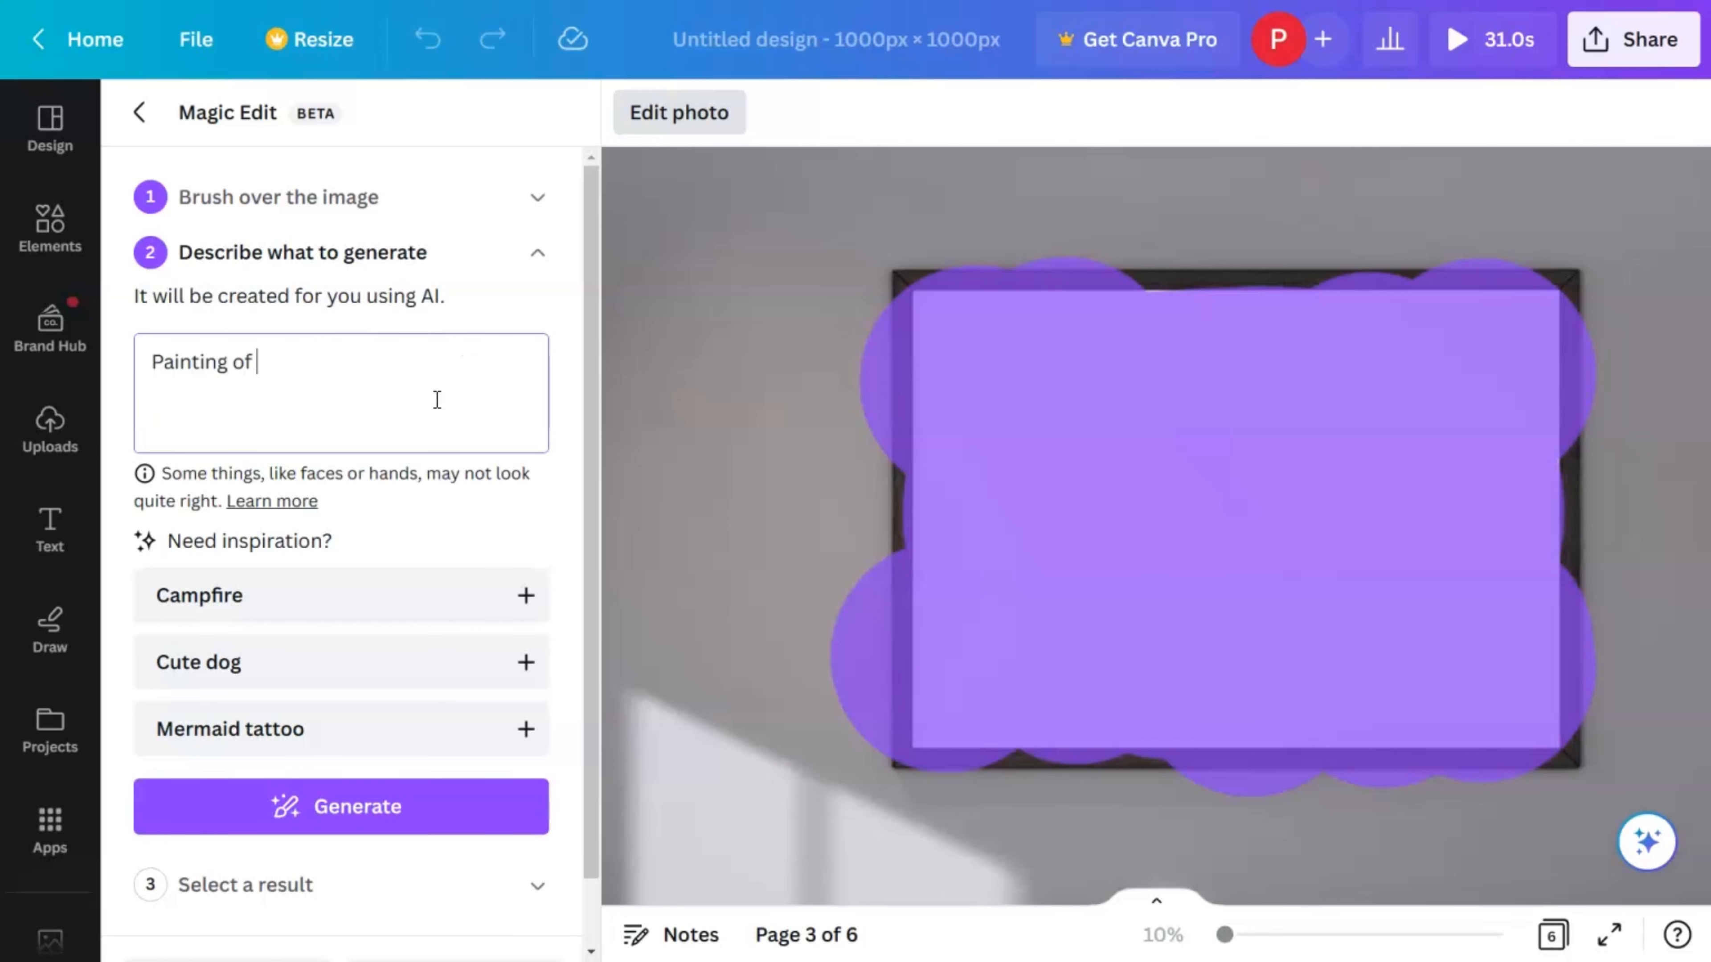
{"action": "type", "text": "a be"}
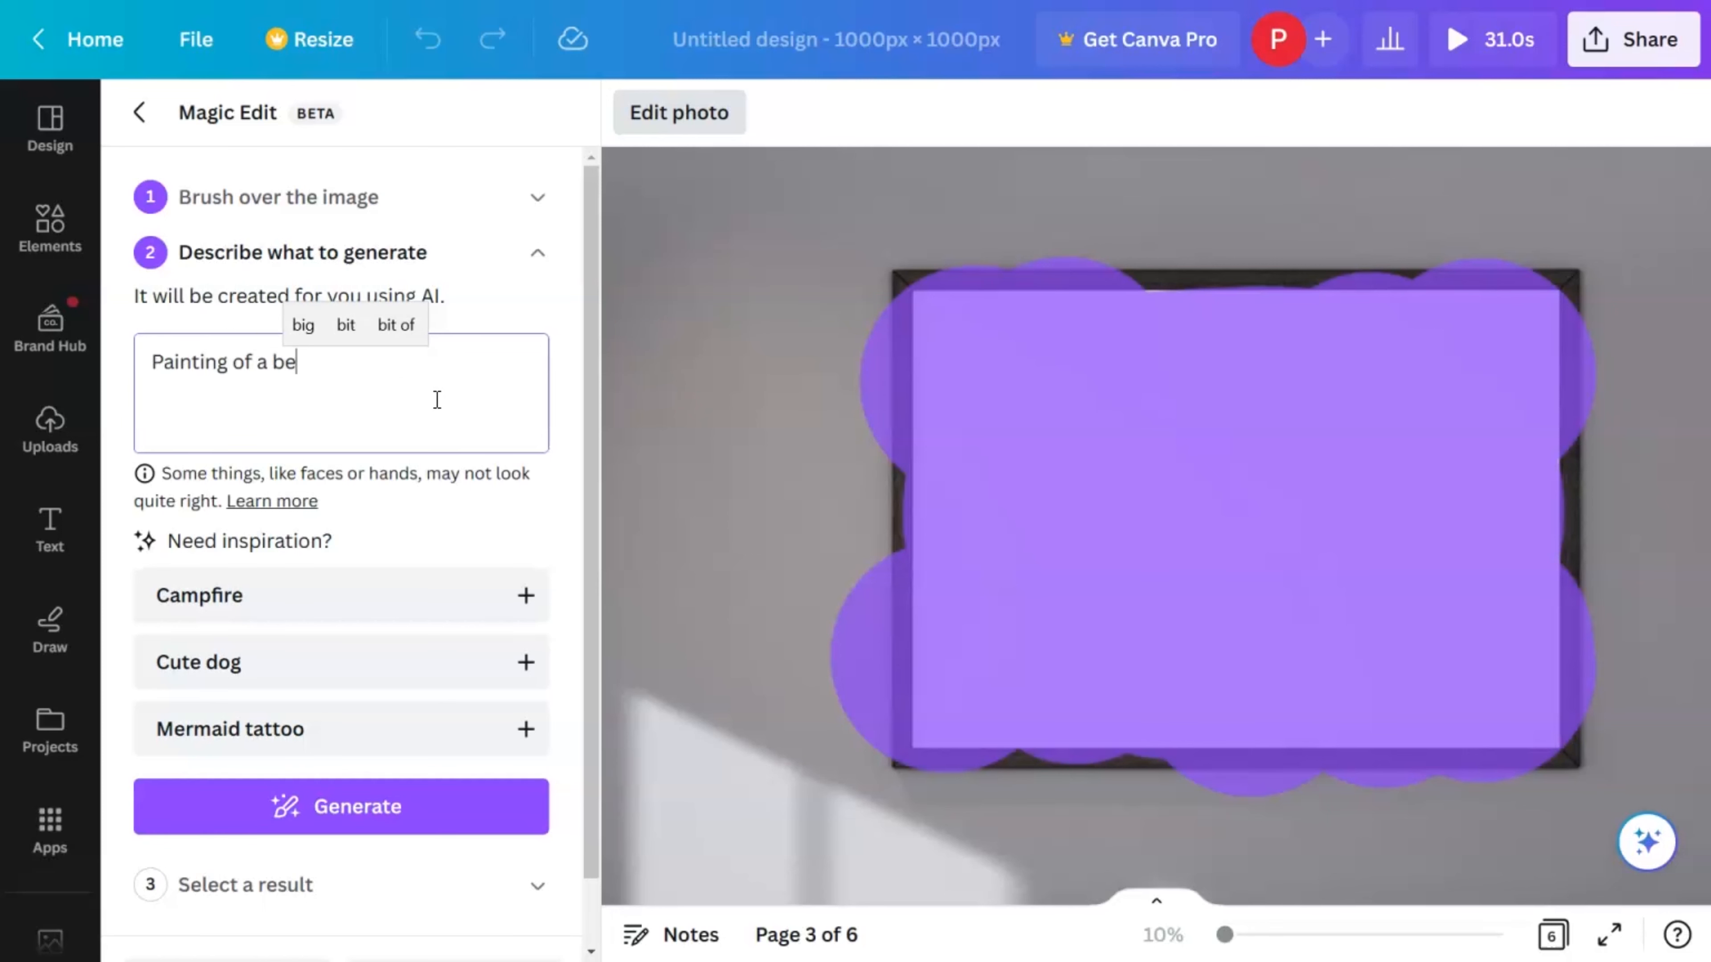
{"action": "type", "text": "autiful "}
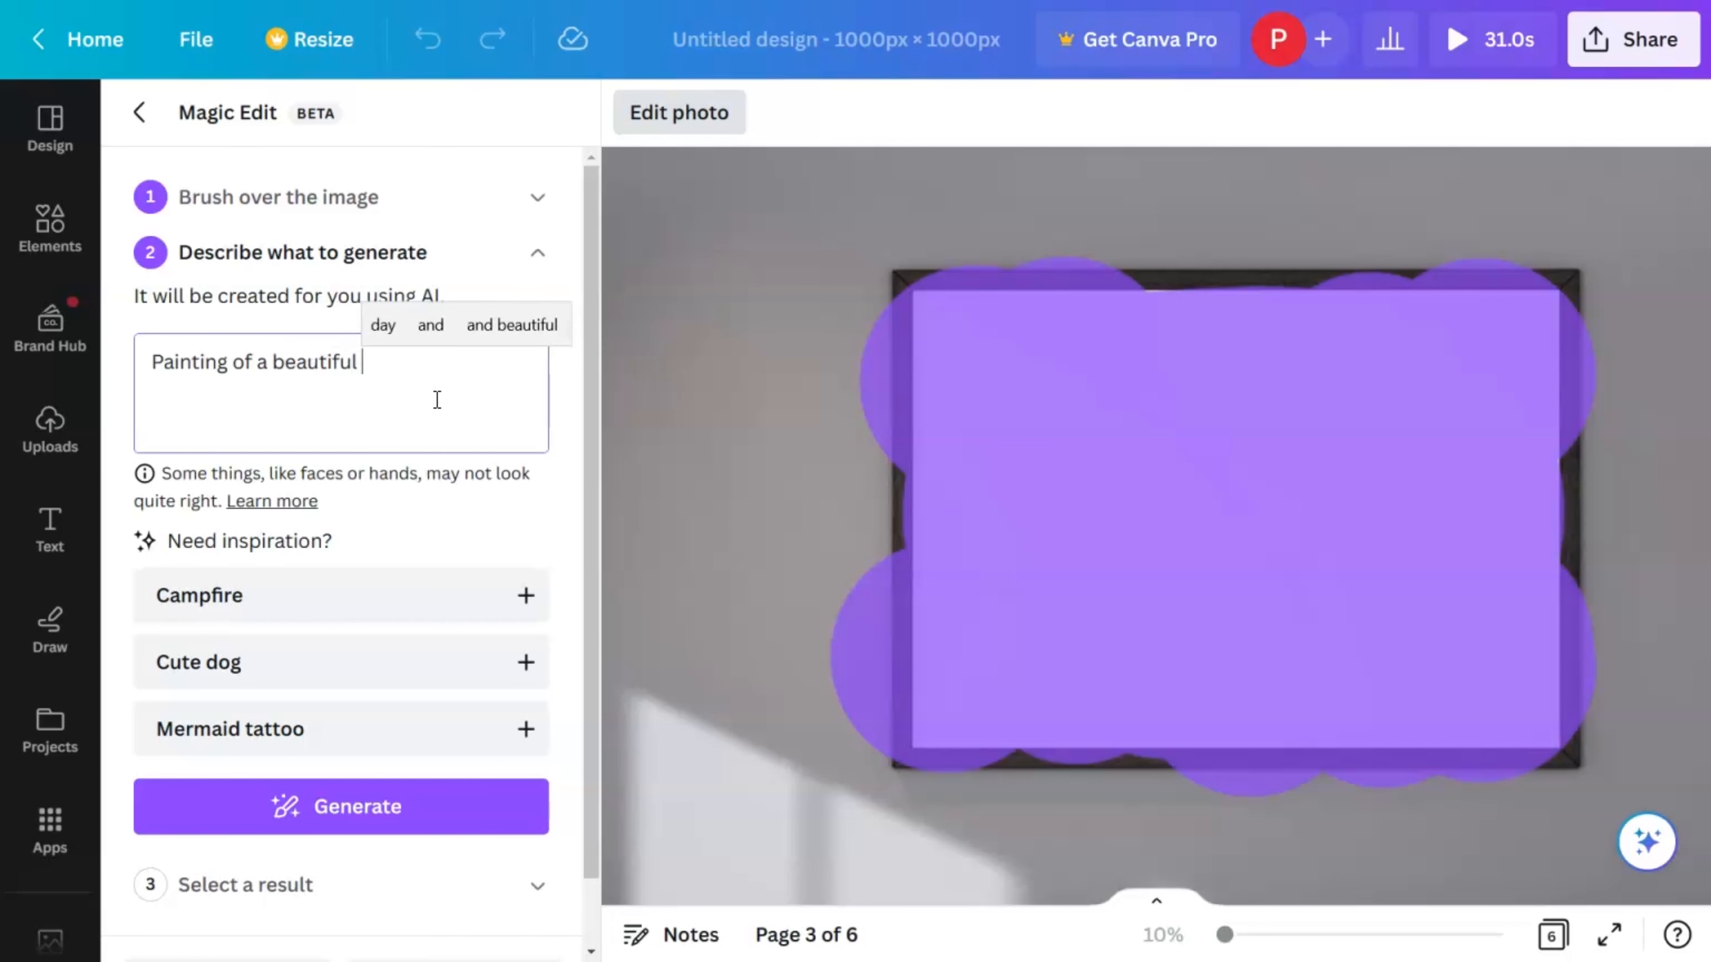
{"action": "type", "text": "g"}
{"action": "key", "text": "BackSpace"}
{"action": "type", "text": "fant"}
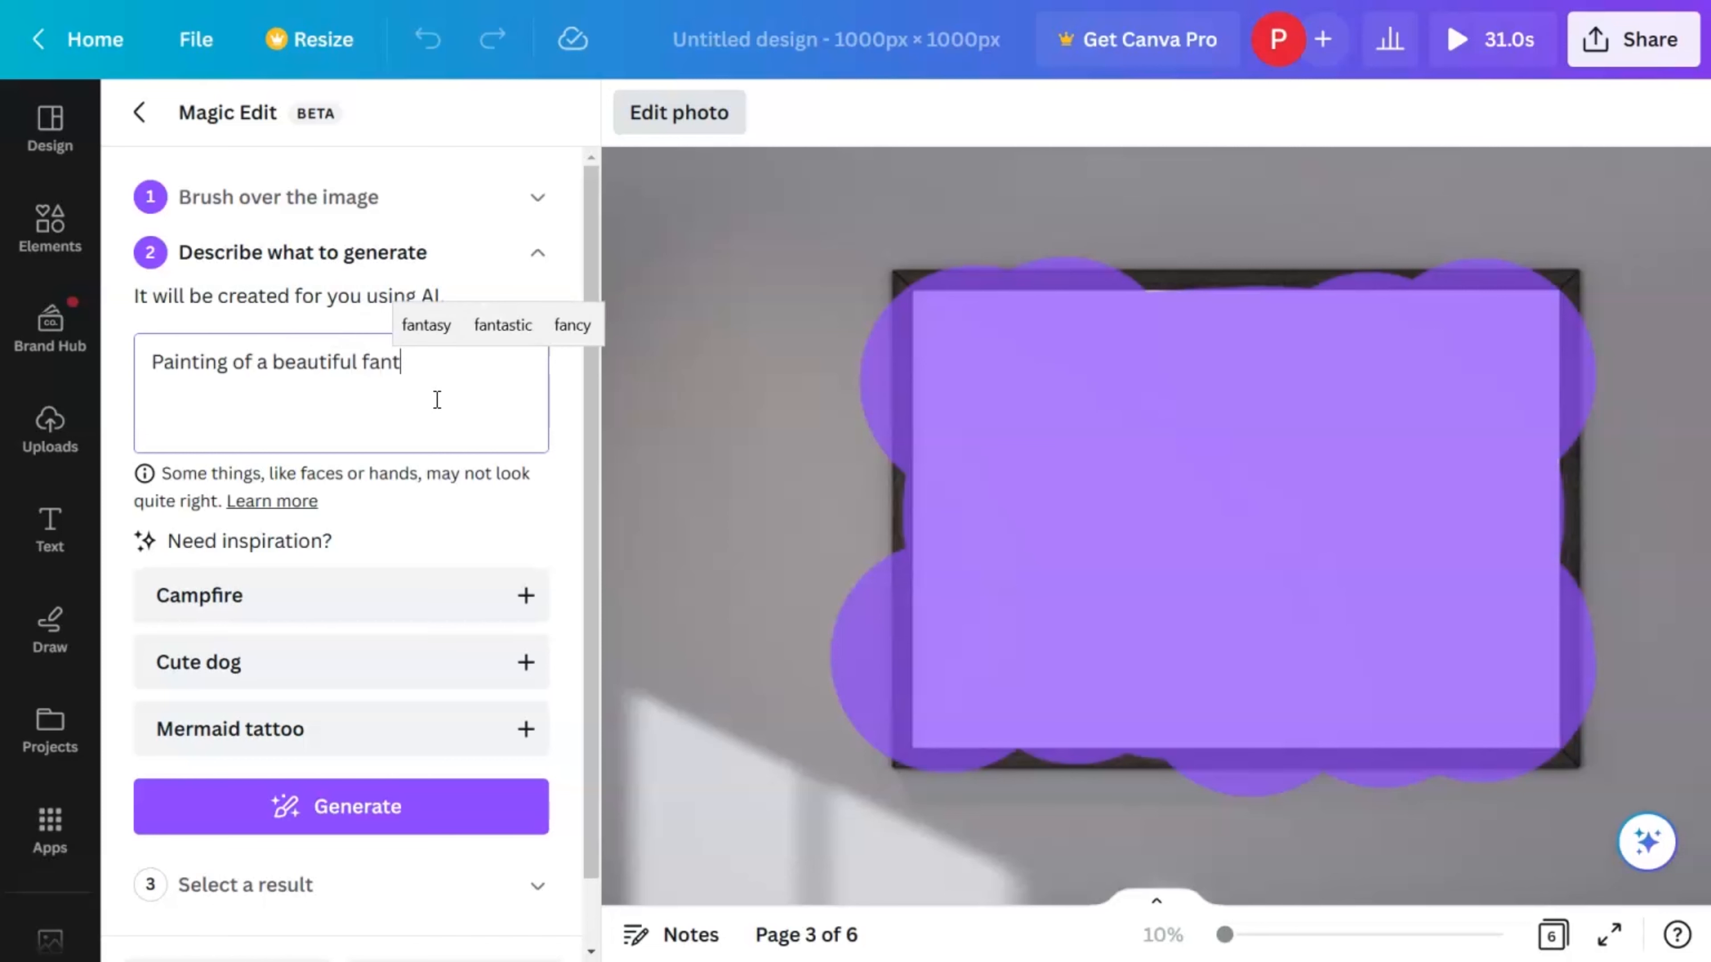
{"action": "type", "text": "asy sc"}
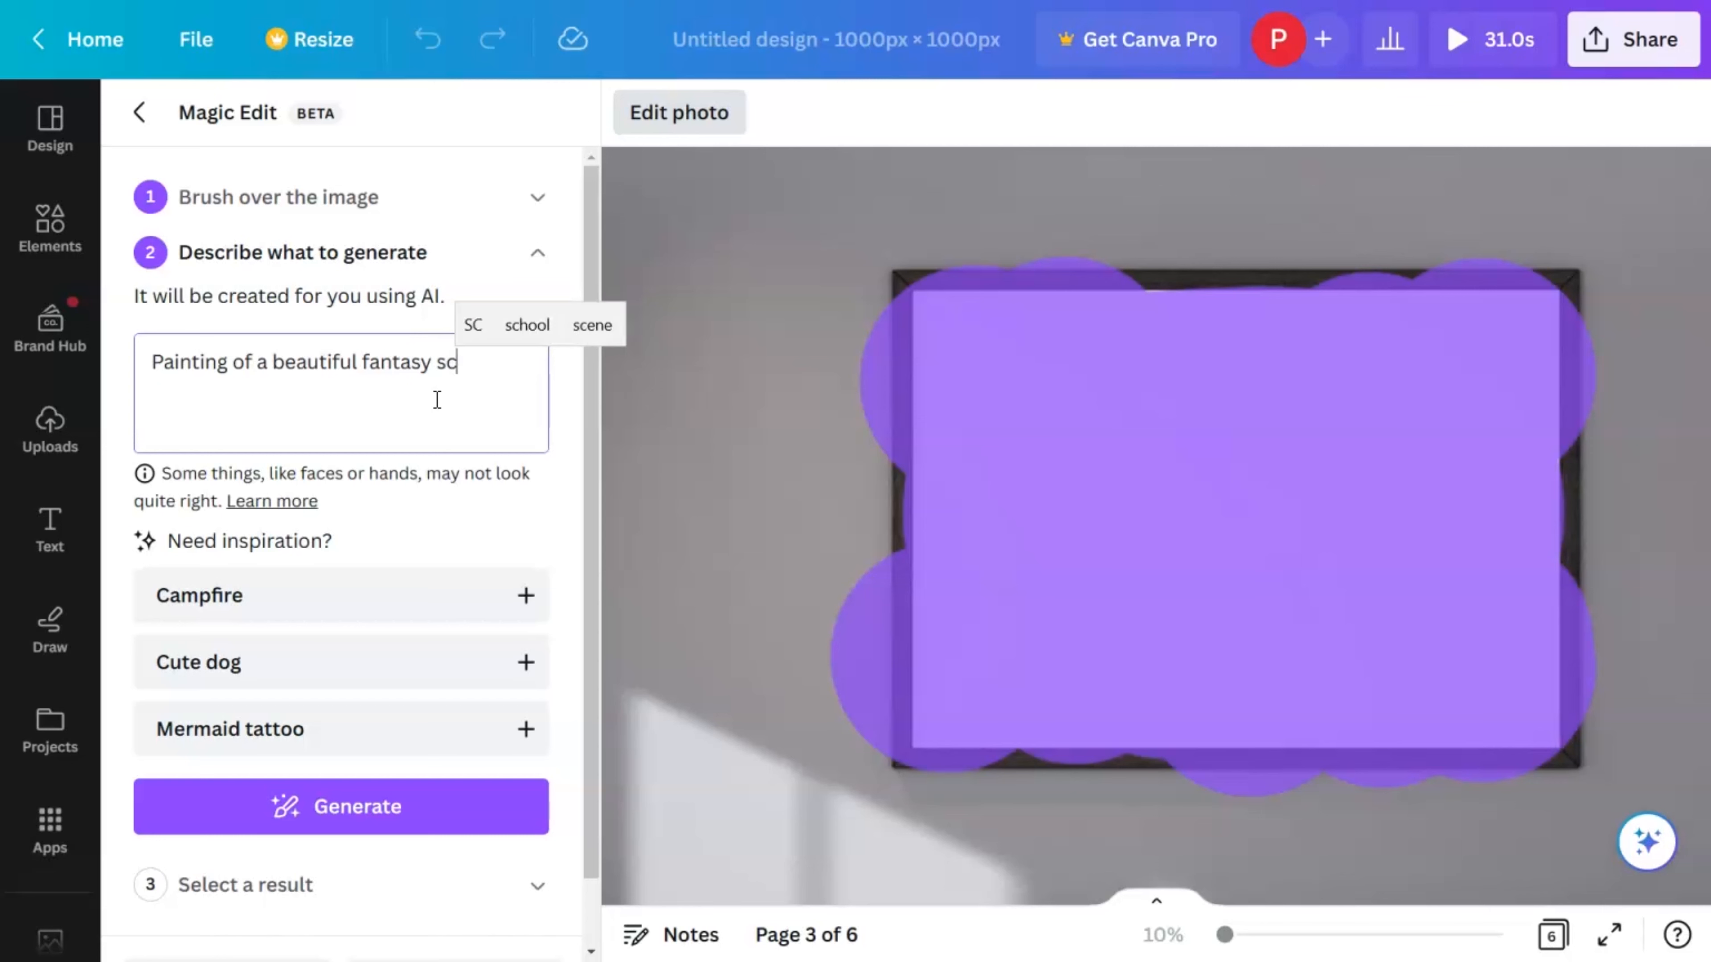
{"action": "type", "text": "ene"}
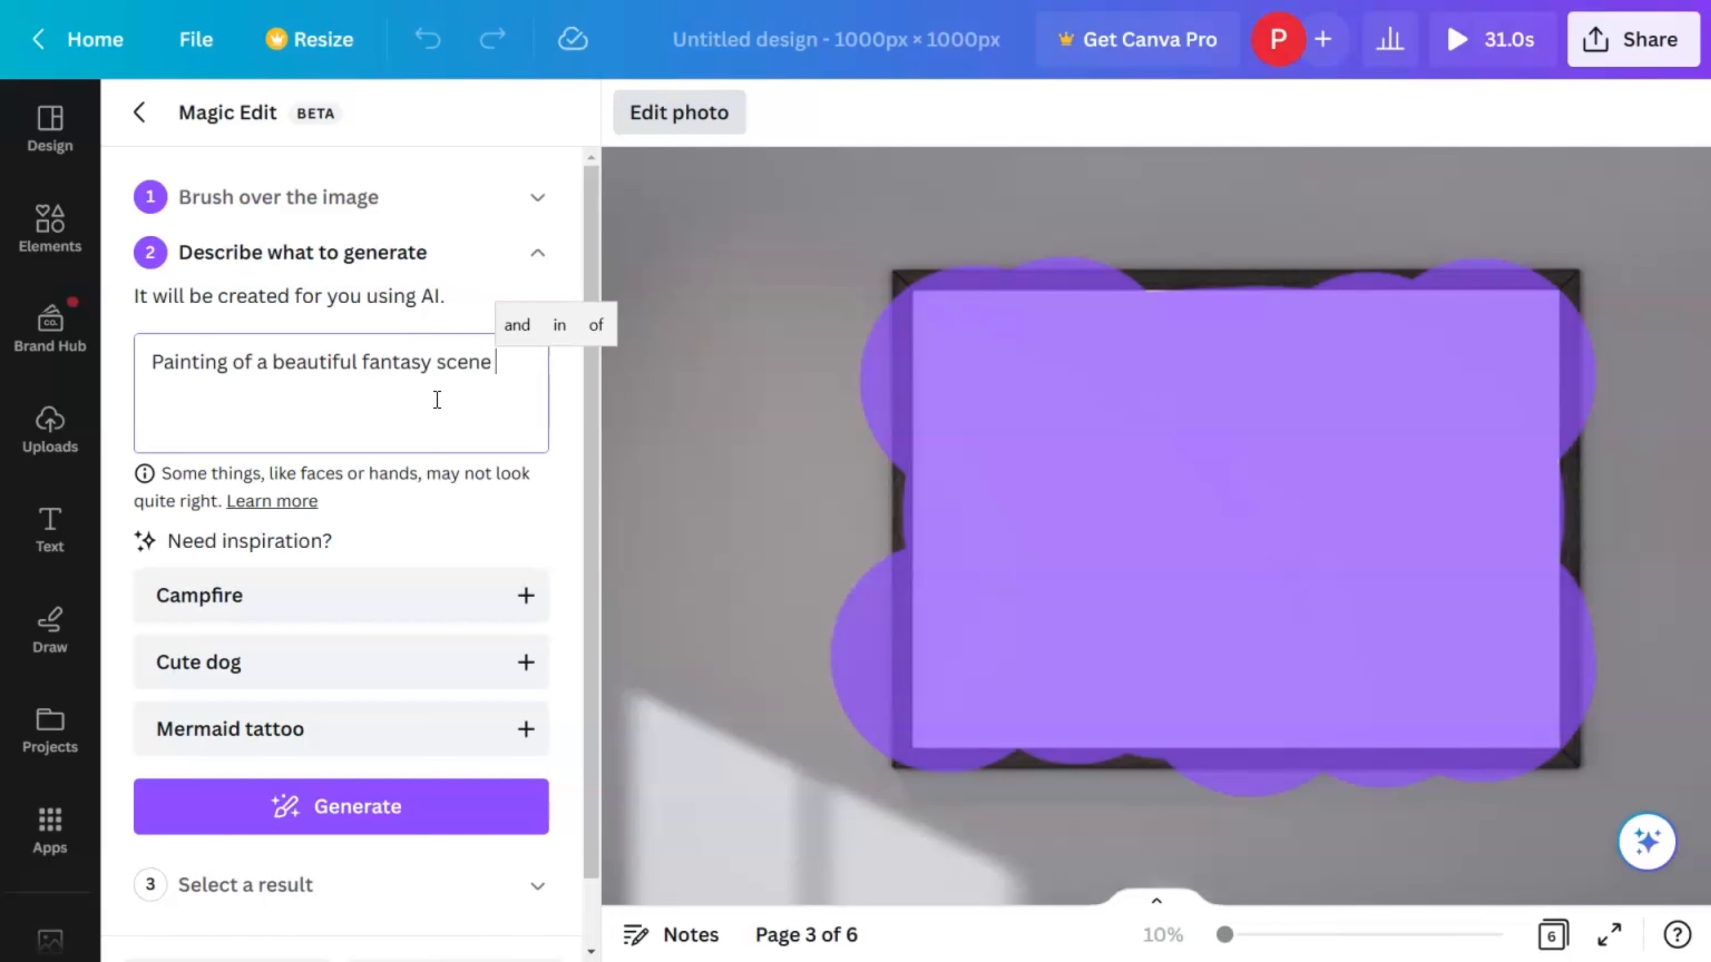
{"action": "left_click", "coordinate": [410, 823]}
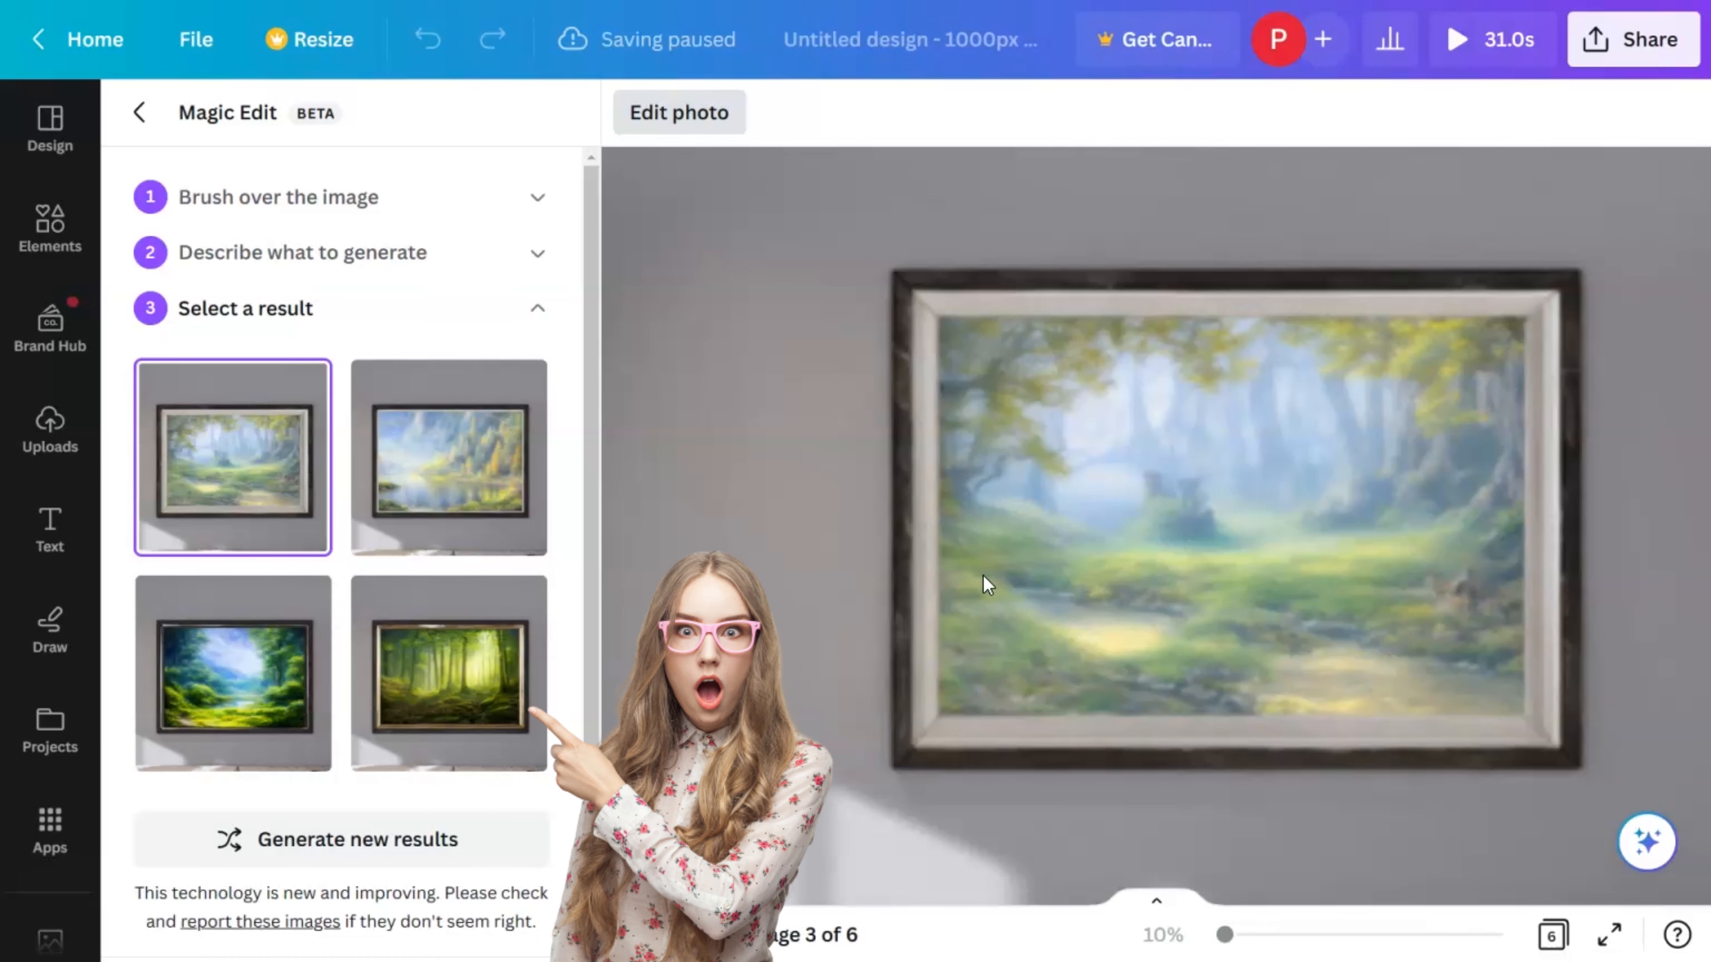
Step: Compare the generated paintings in the frame and select the green sunlit forest result
{"action": "left_click", "coordinate": [449, 490]}
{"action": "left_click", "coordinate": [258, 692]}
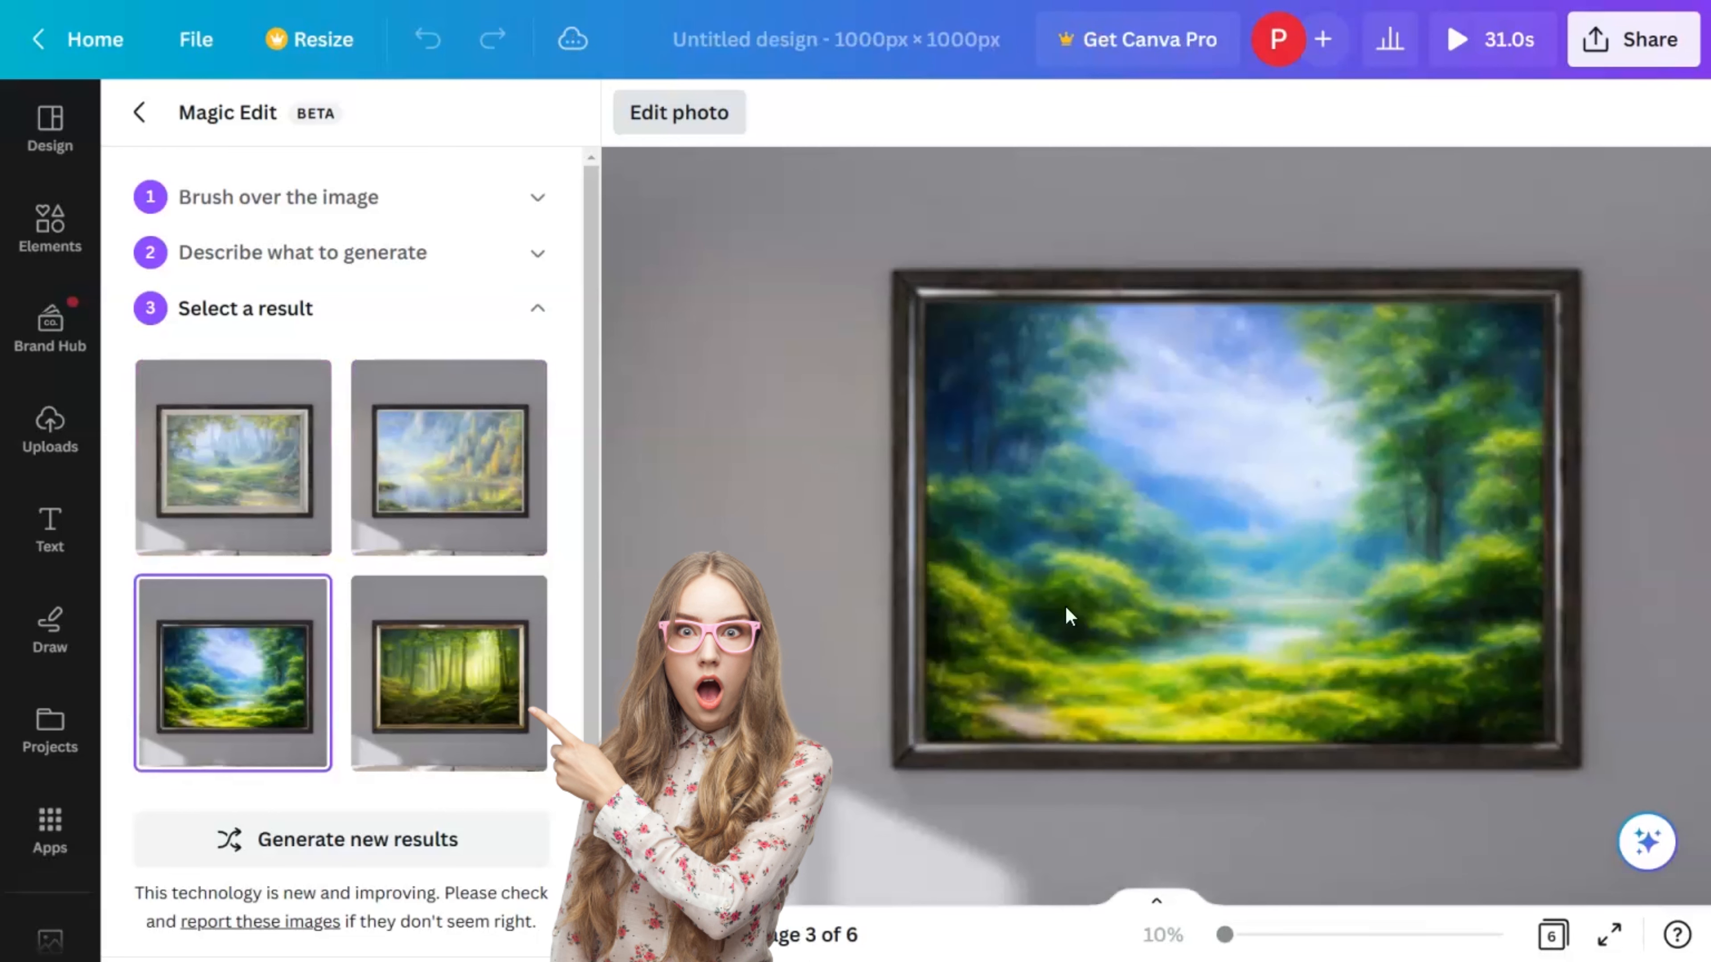
{"action": "left_click", "coordinate": [510, 674]}
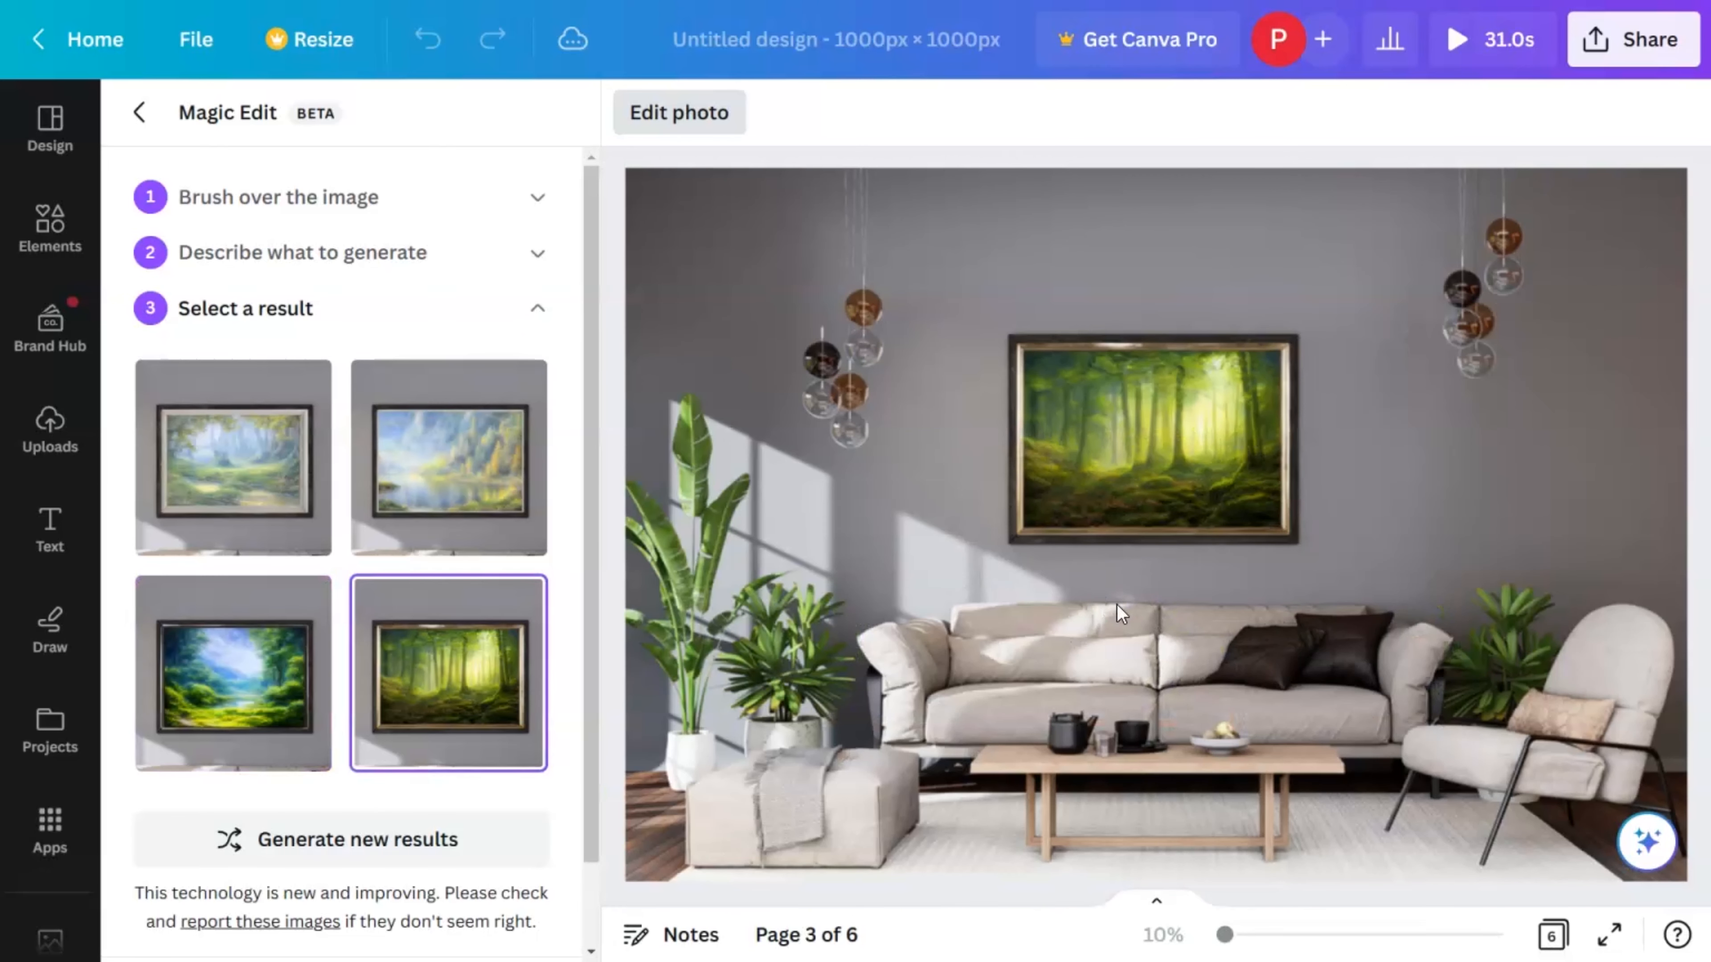
{"action": "left_click", "coordinate": [259, 509]}
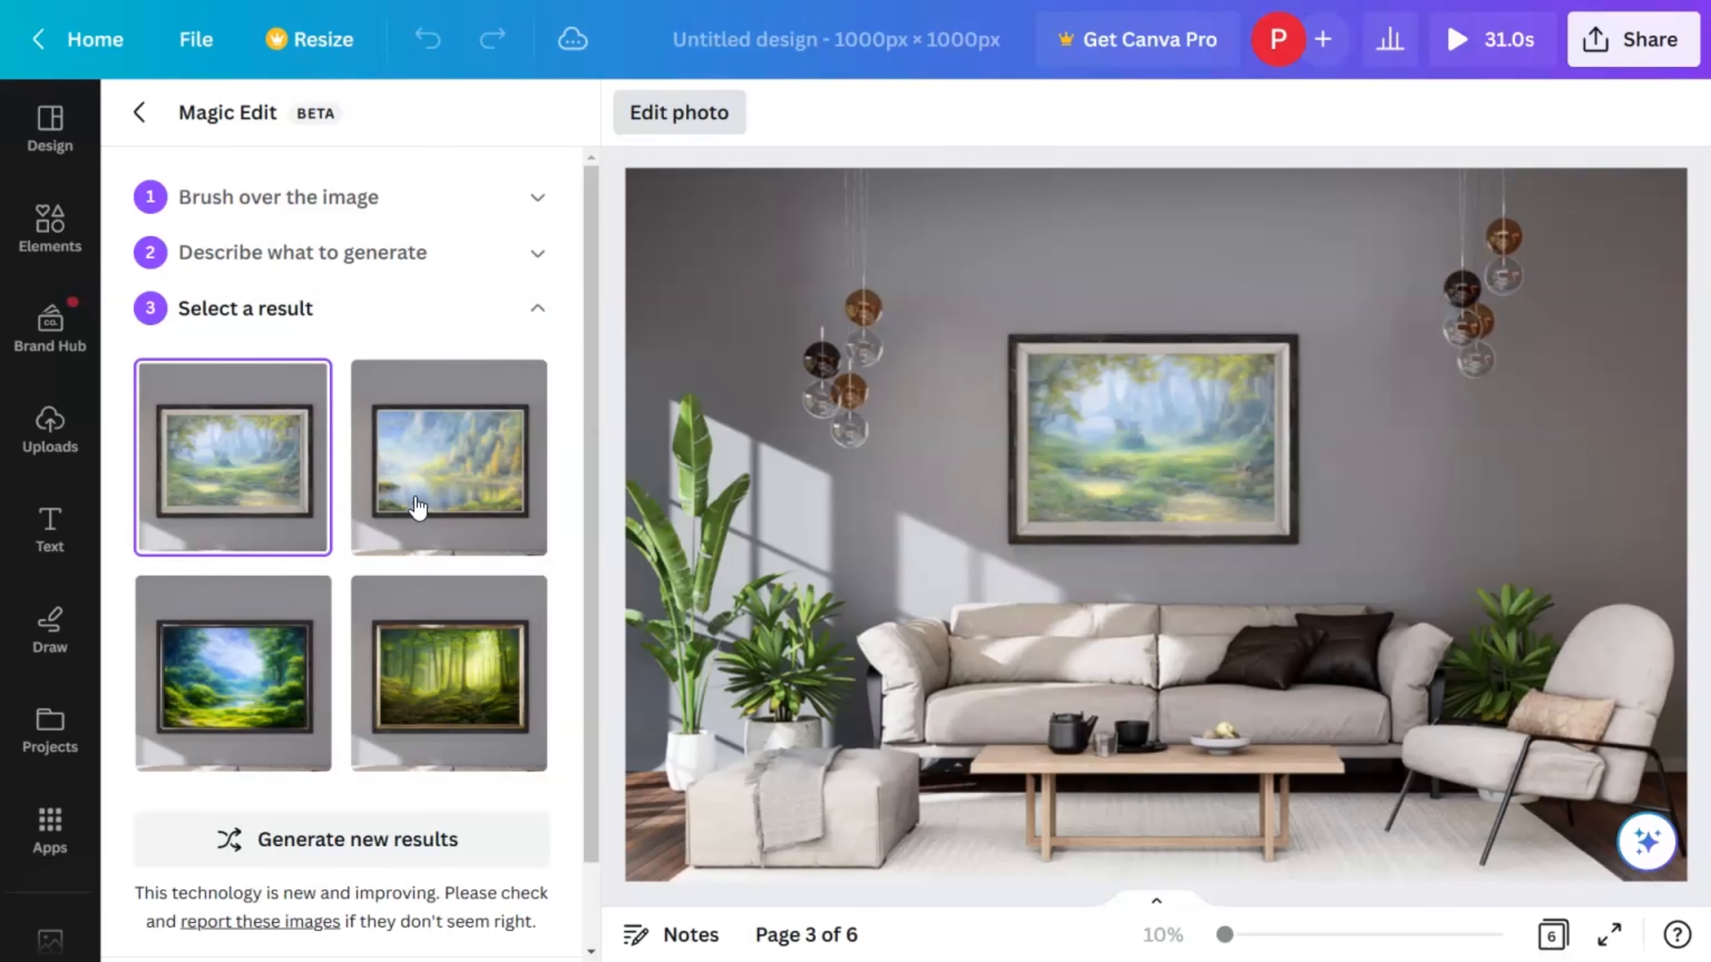
{"action": "left_click", "coordinate": [414, 505]}
{"action": "left_click", "coordinate": [432, 667]}
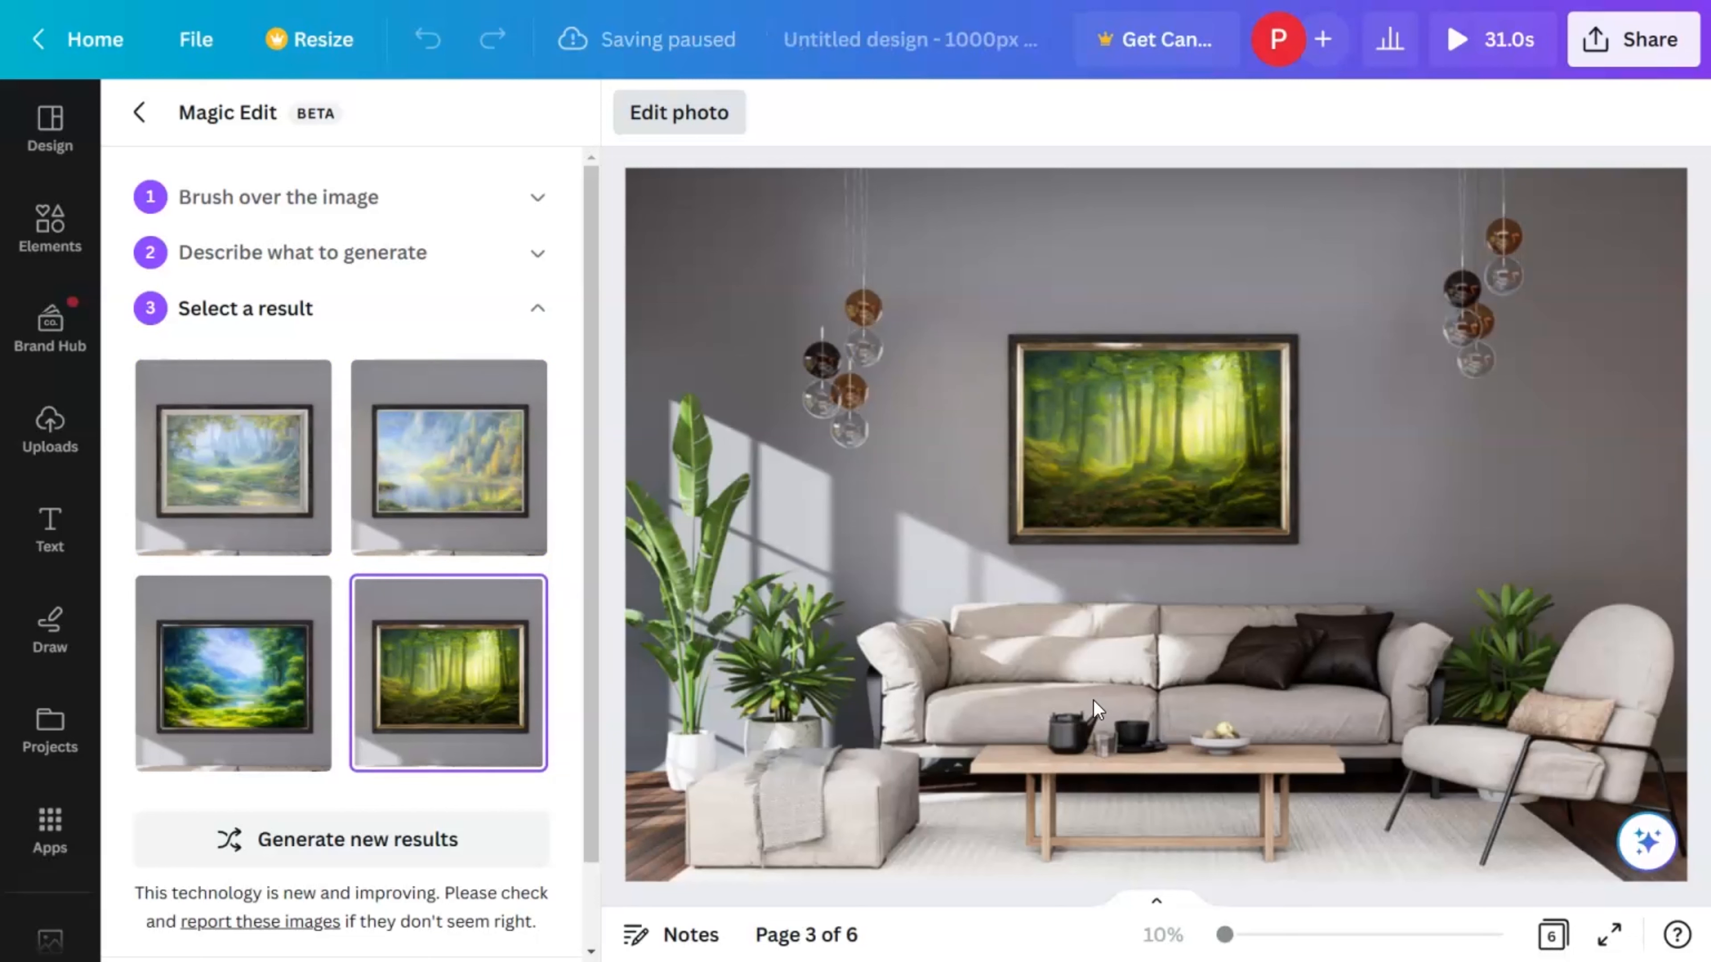
Step: Check the selected painting in the full living-room image and finish Magic Edit with it applied
{"action": "scroll", "coordinate": [1192, 723], "scroll_direction": "down", "scroll_amount": 3}
{"action": "scroll", "coordinate": [1322, 800], "scroll_direction": "down", "scroll_amount": 5}
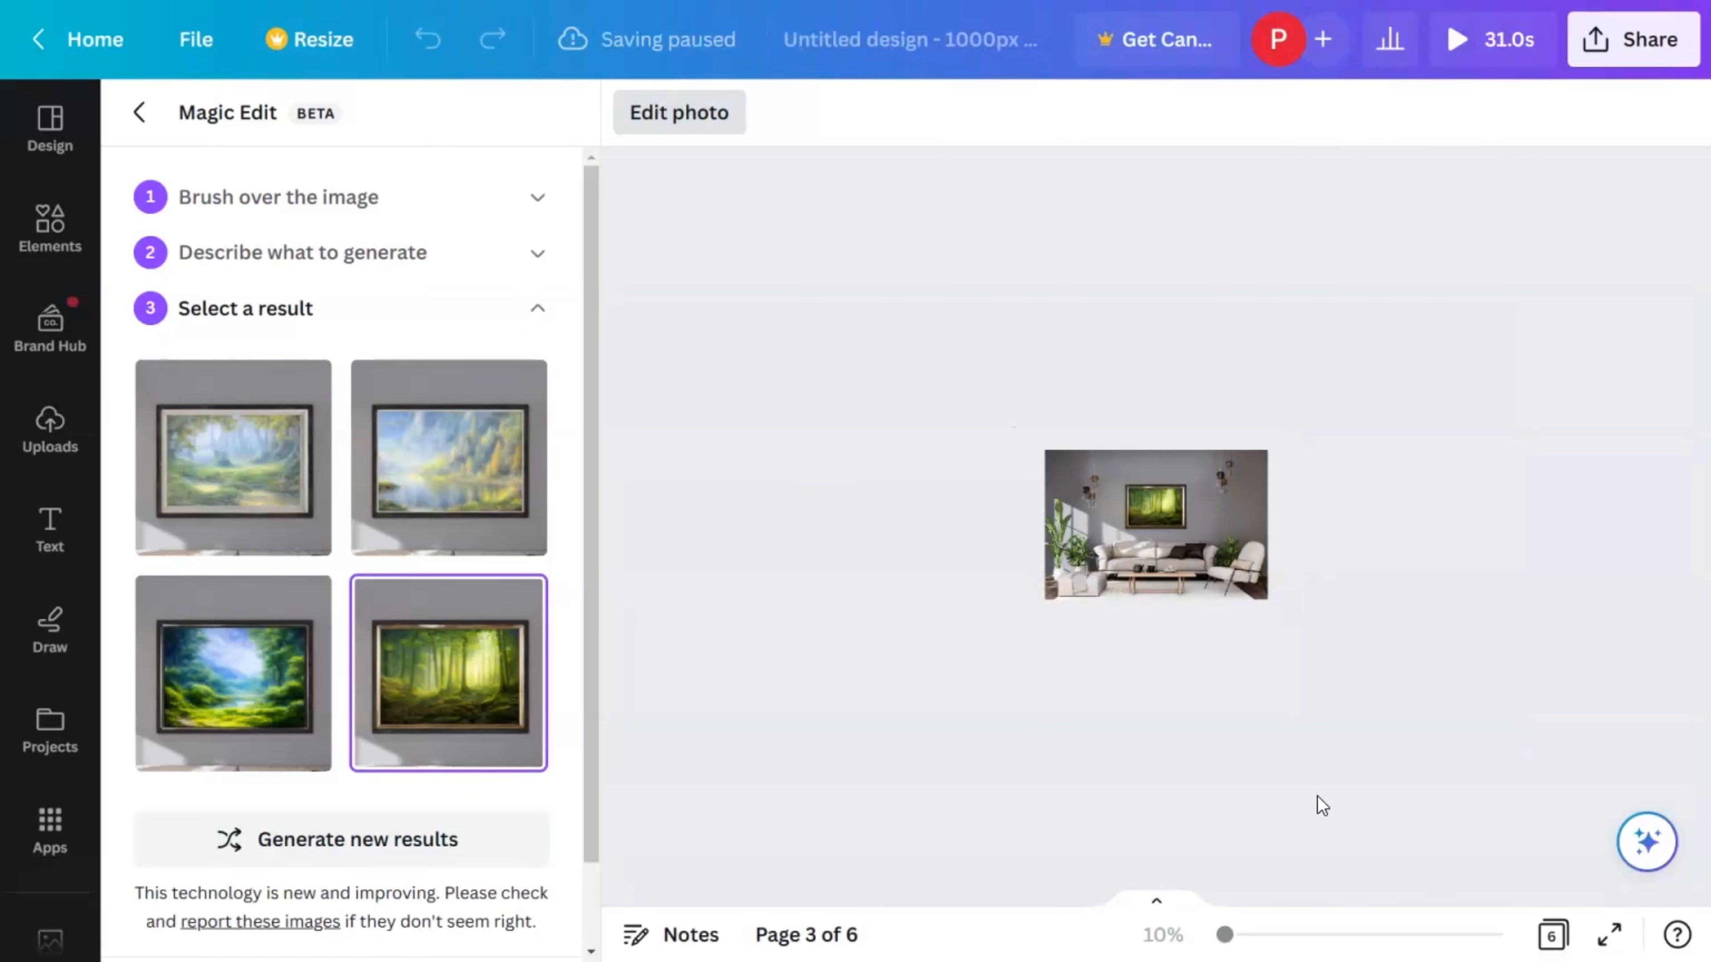
{"action": "scroll", "coordinate": [1318, 796], "scroll_direction": "up", "scroll_amount": 6}
{"action": "scroll", "coordinate": [376, 731], "scroll_direction": "down", "scroll_amount": 2}
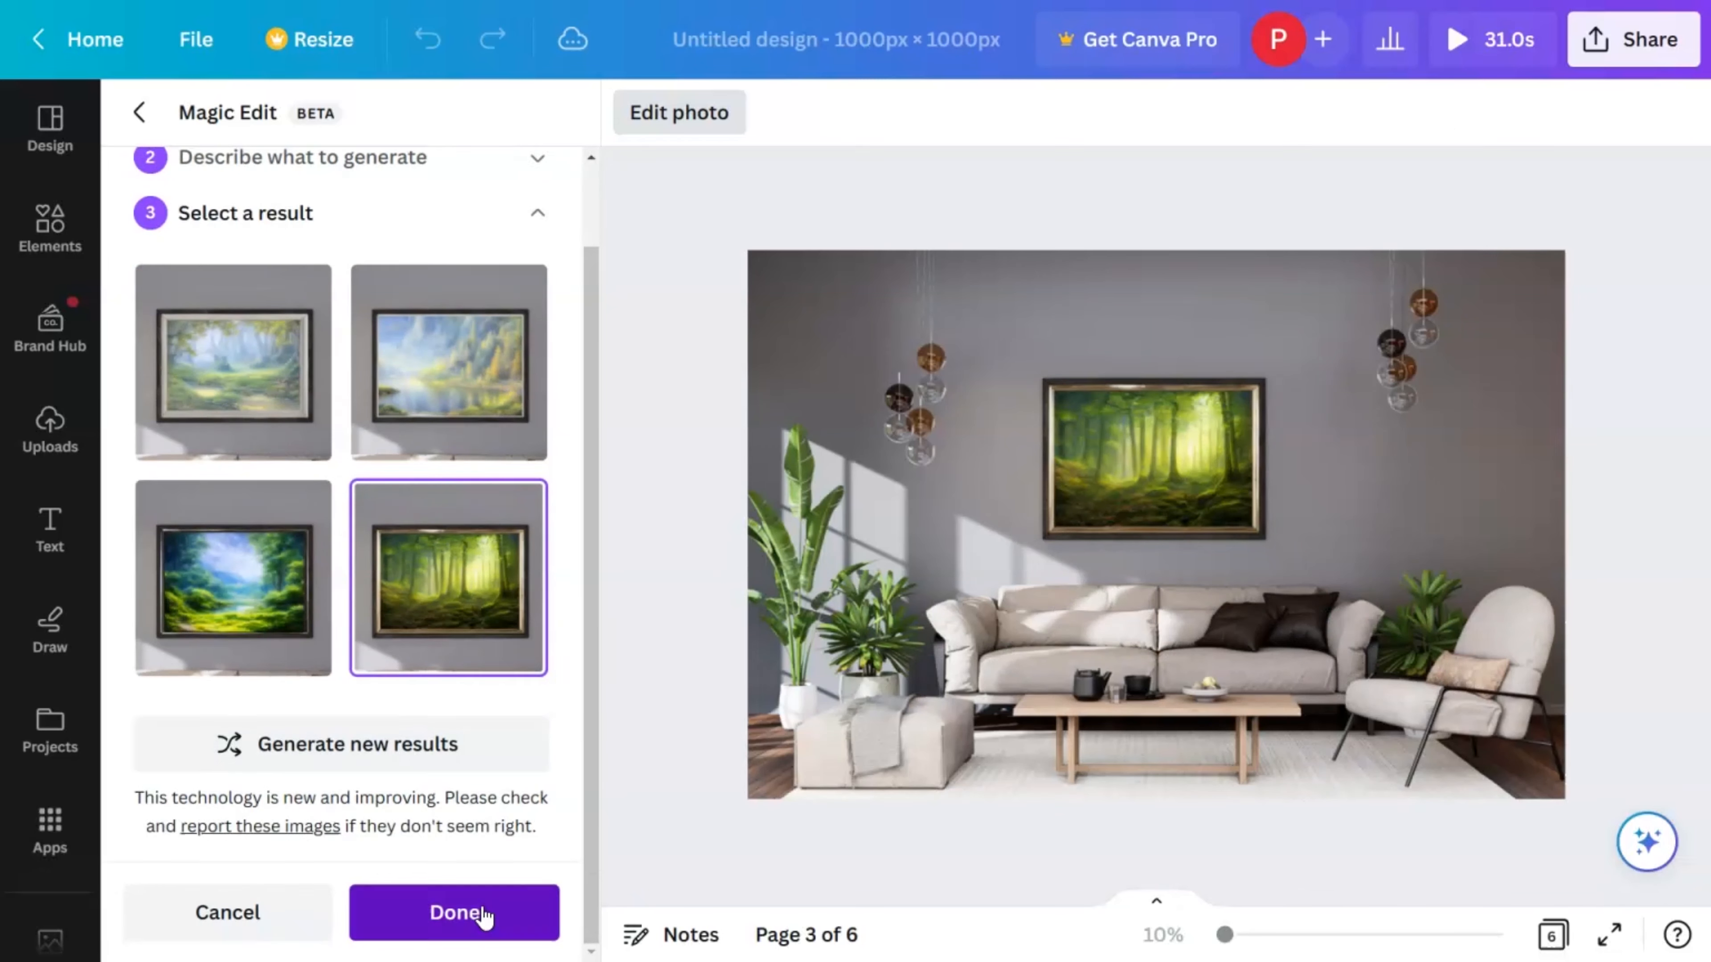
{"action": "left_click", "coordinate": [481, 913]}
{"action": "scroll", "coordinate": [1112, 732], "scroll_direction": "up", "scroll_amount": 3}
{"action": "scroll", "coordinate": [1382, 642], "scroll_direction": "down", "scroll_amount": 4}
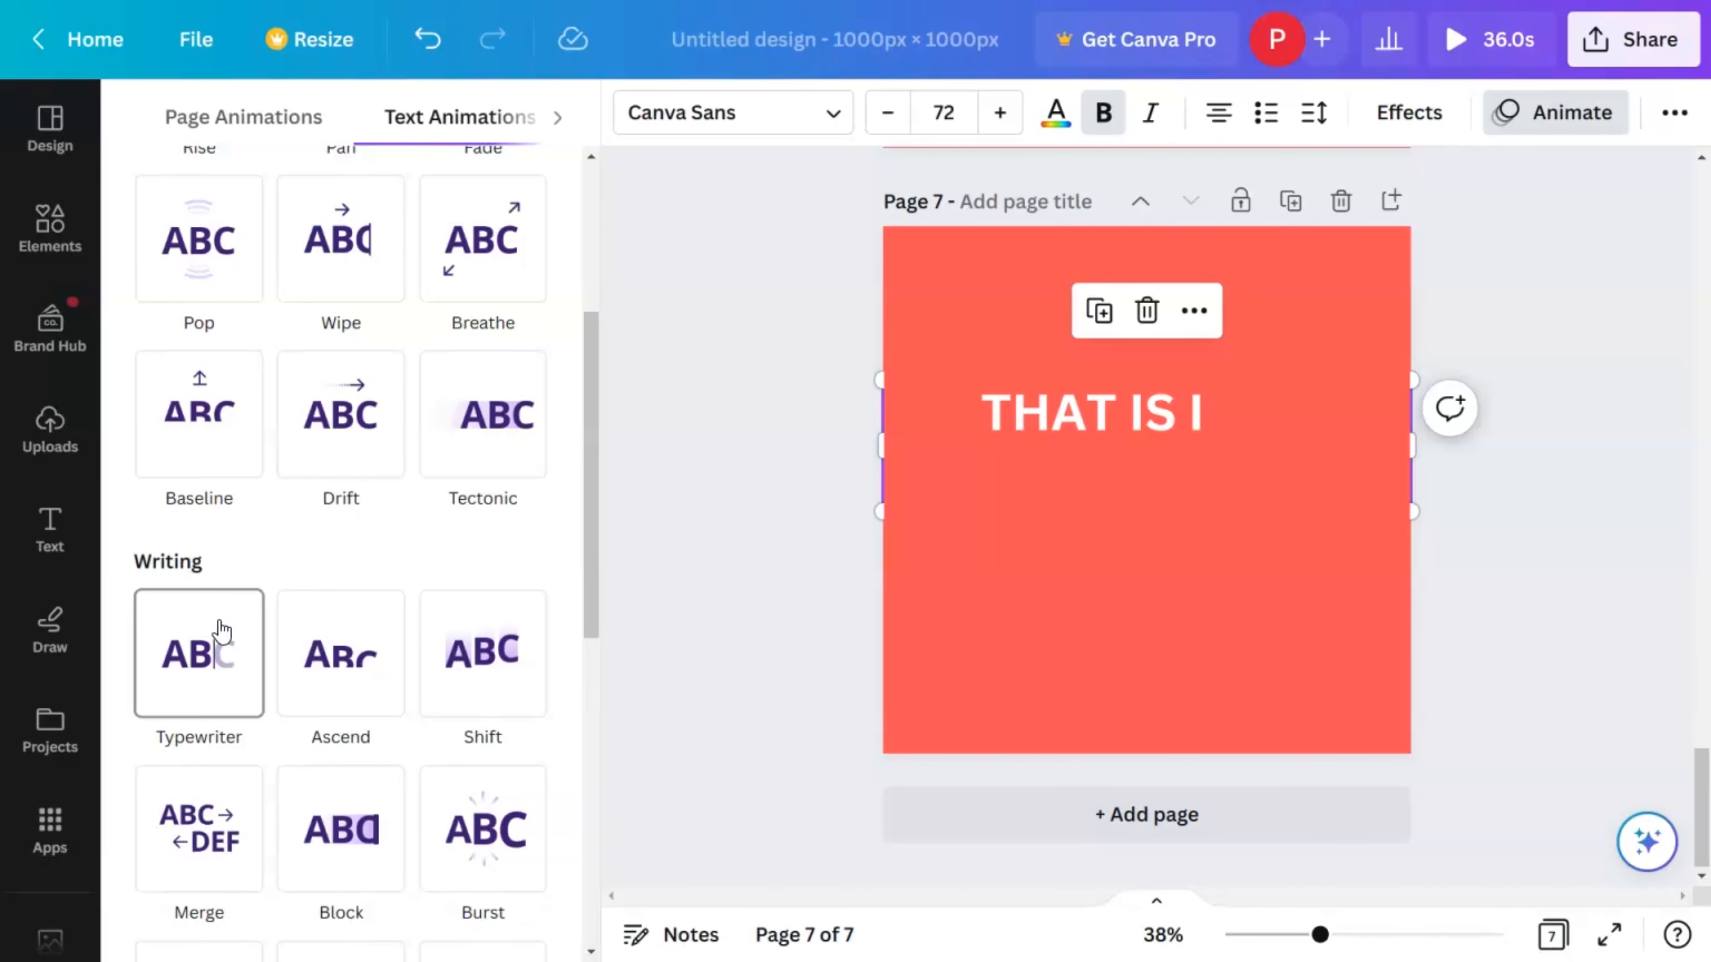